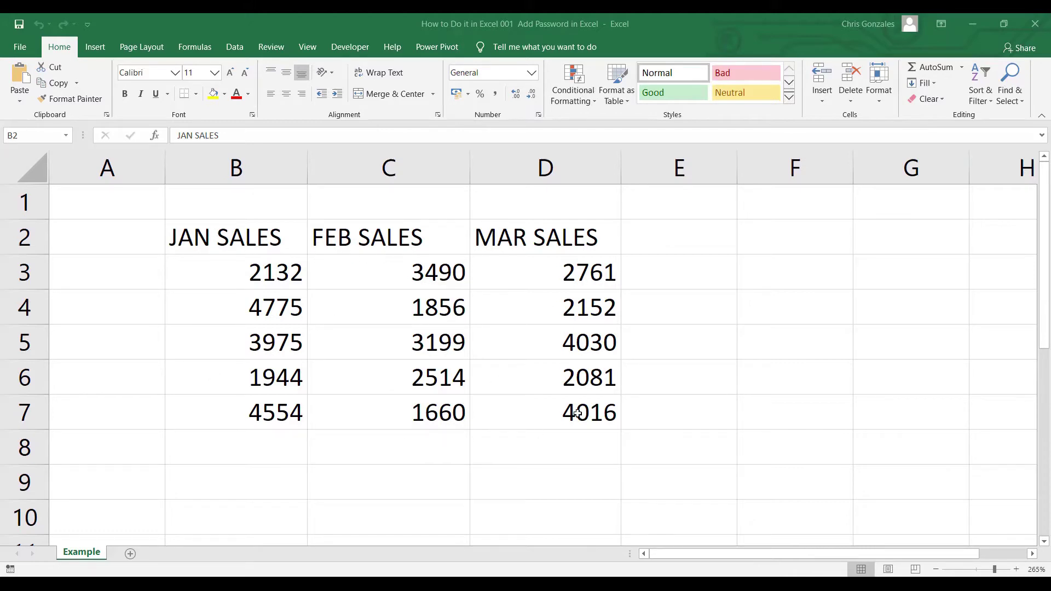
Select the sales table B2:D7 and bring up its right-click menu.
left_click_drag(230, 237, 583, 414)
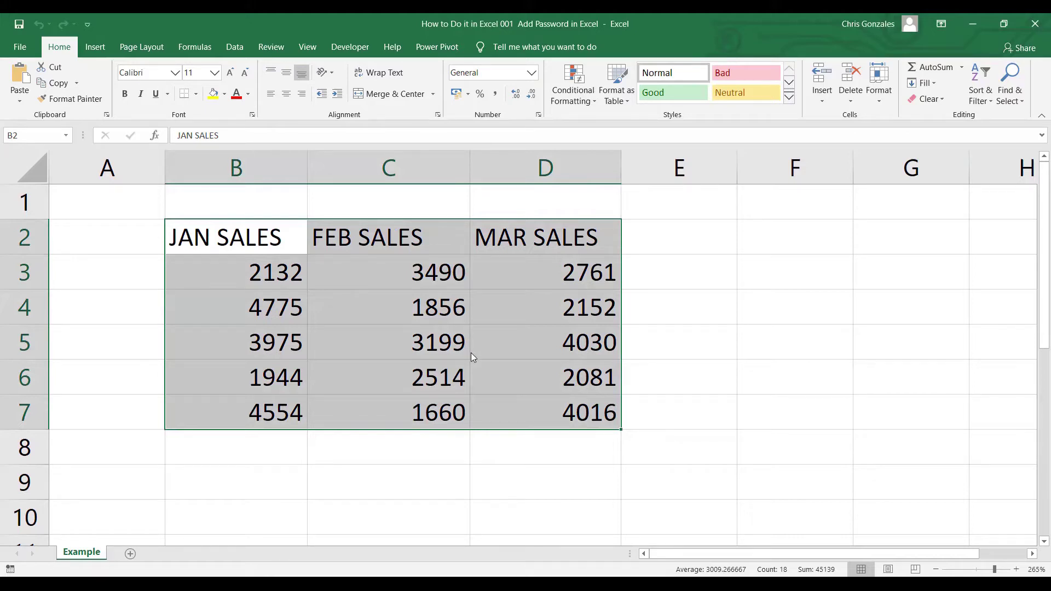
right_click(441, 269)
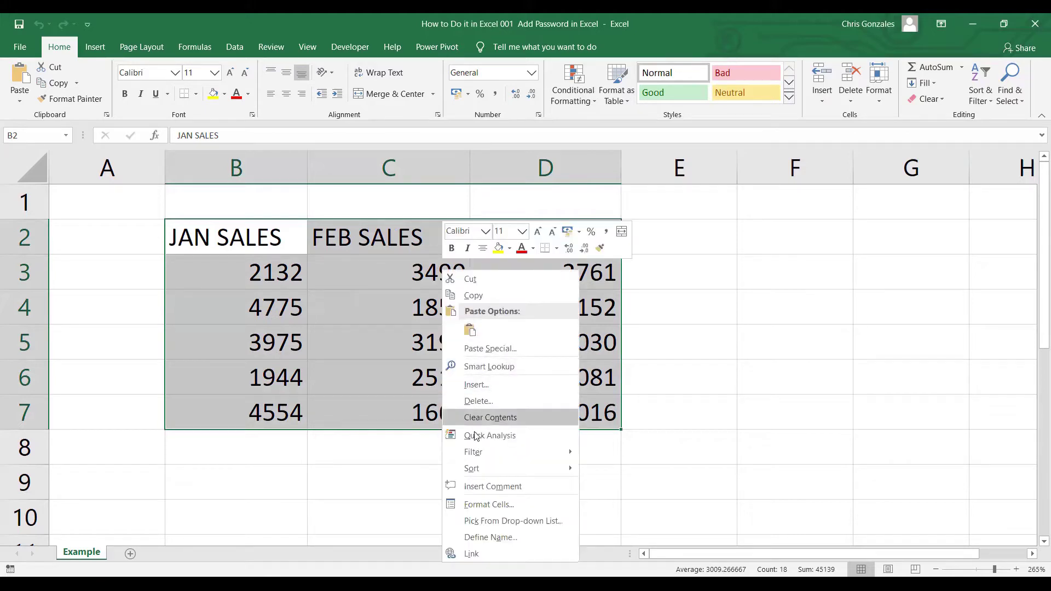
In Format Cells, keep Locked checked on the Protection tab for B2:D7.
left_click(482, 505)
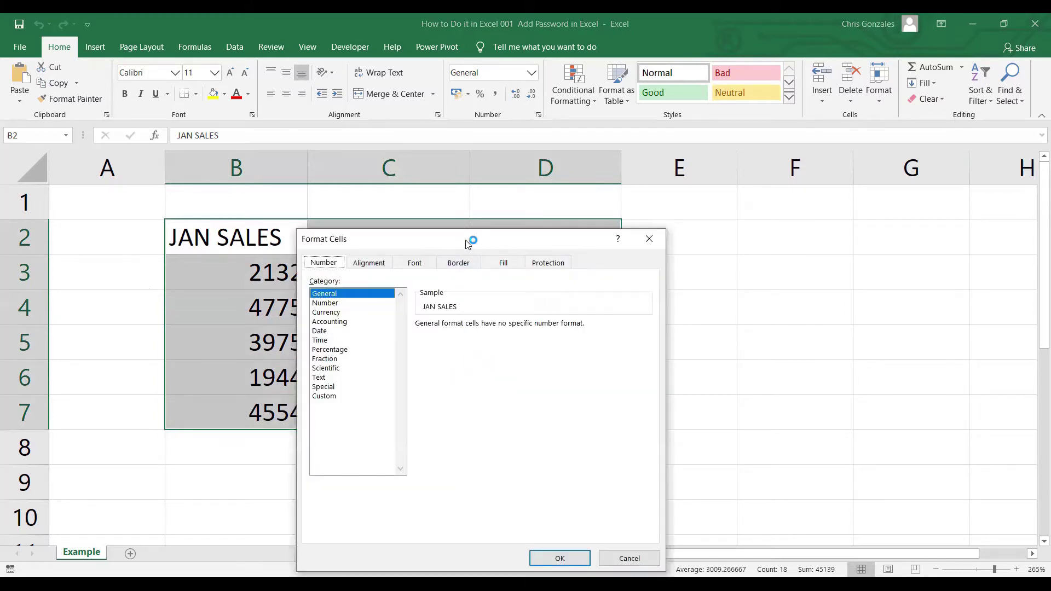
left_click_drag(468, 245, 800, 180)
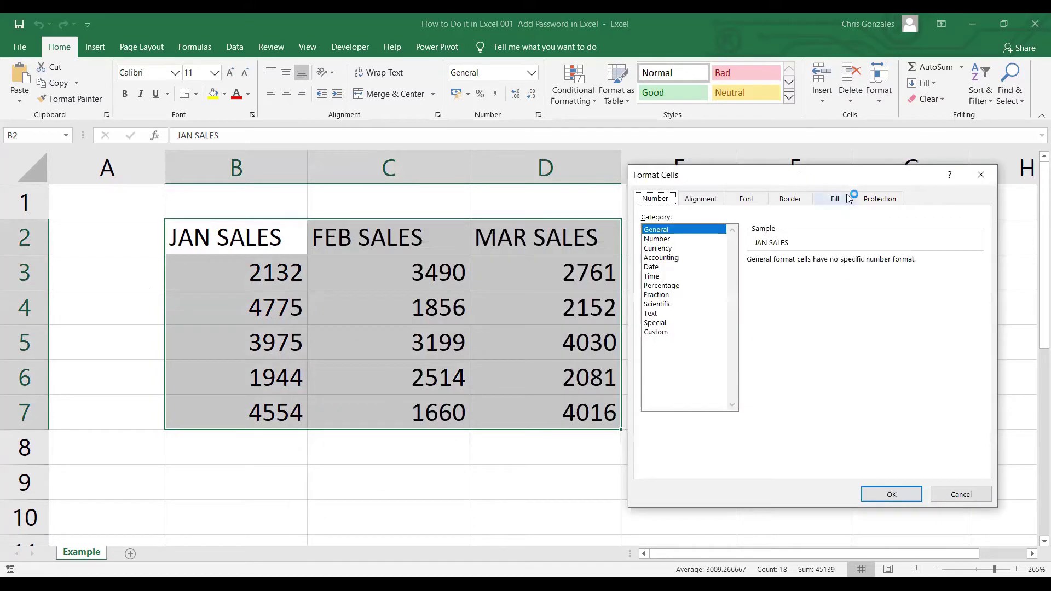
left_click(881, 200)
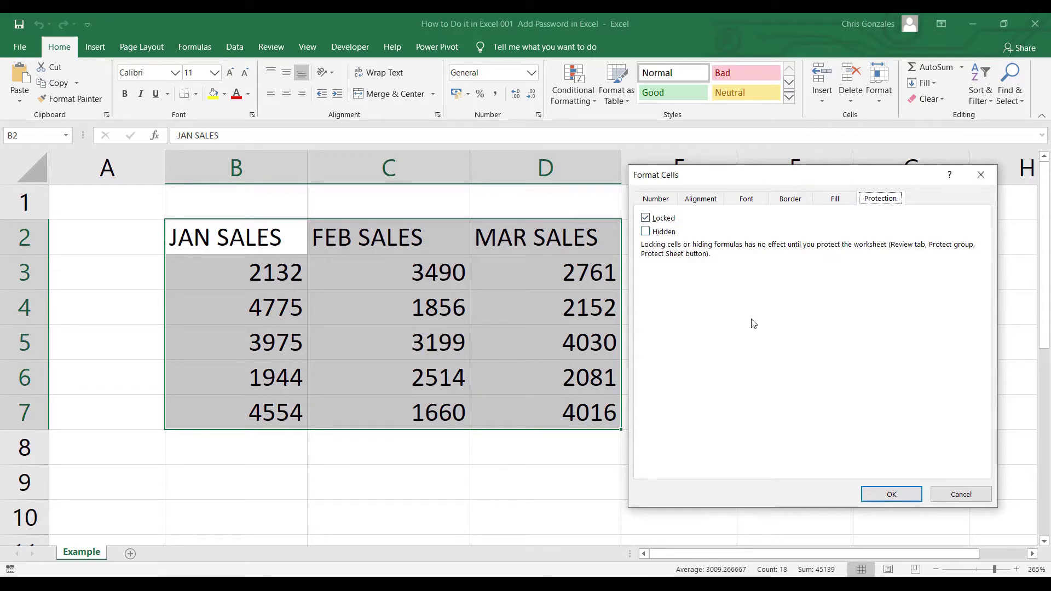
left_click(880, 496)
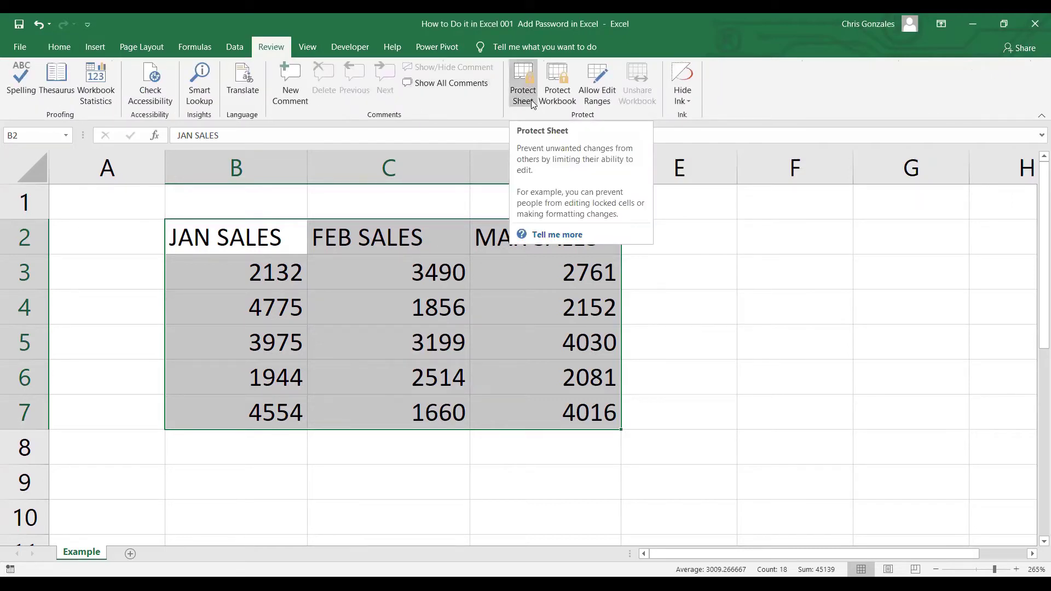
Open Protect Sheet and scroll through the actions still allowed to all users.
left_click(531, 104)
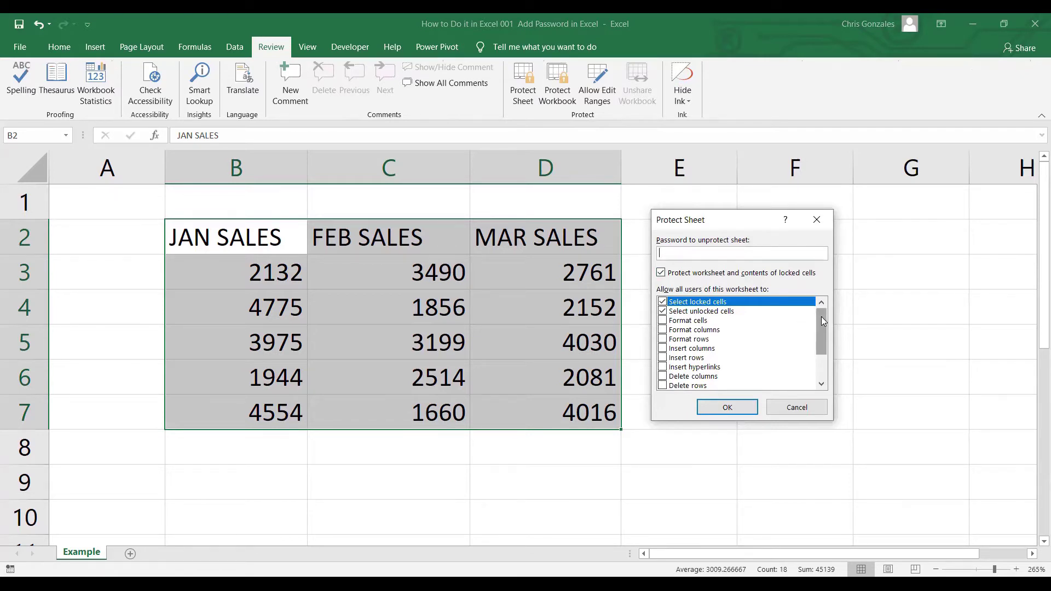
mouse_move(823, 317)
left_mouse_down()
mouse_move(826, 342)
mouse_move(831, 313)
left_mouse_up()
mouse_move(821, 327)
left_mouse_down()
mouse_move(821, 350)
mouse_move(822, 318)
left_mouse_up()
scroll(711, 310, "down", 2)
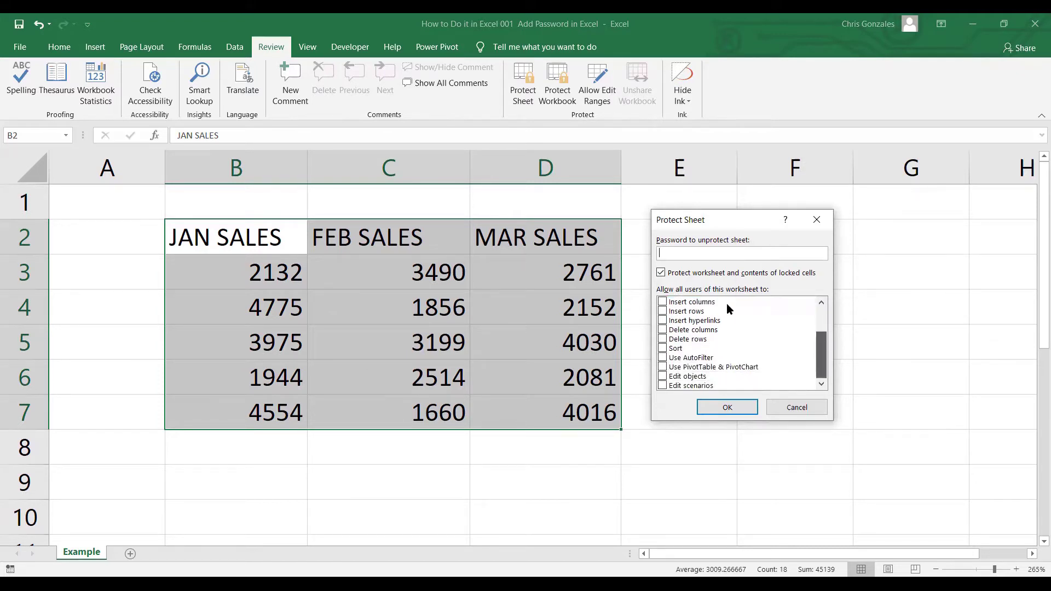
scroll(727, 307, "up", 2)
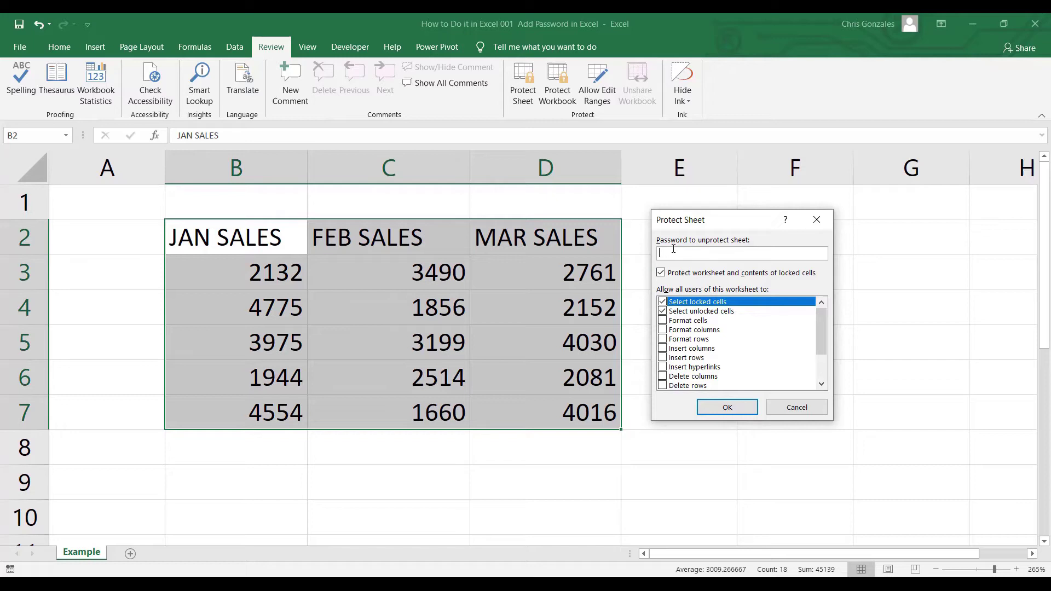
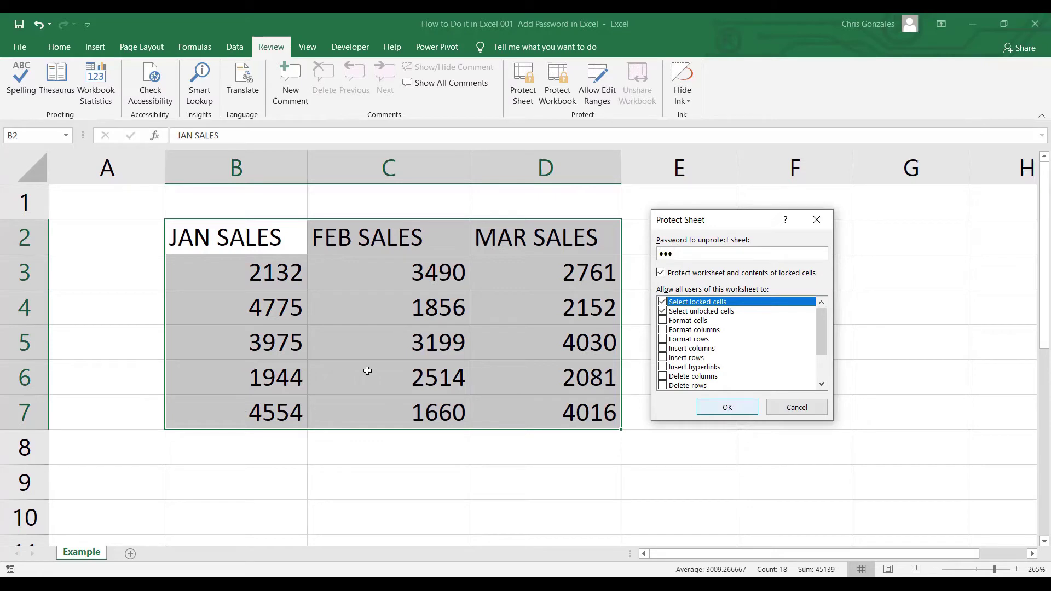
Protect the Example sheet with a password, confirm it, and collapse the selection to B2.
key("Return")
key("Return")
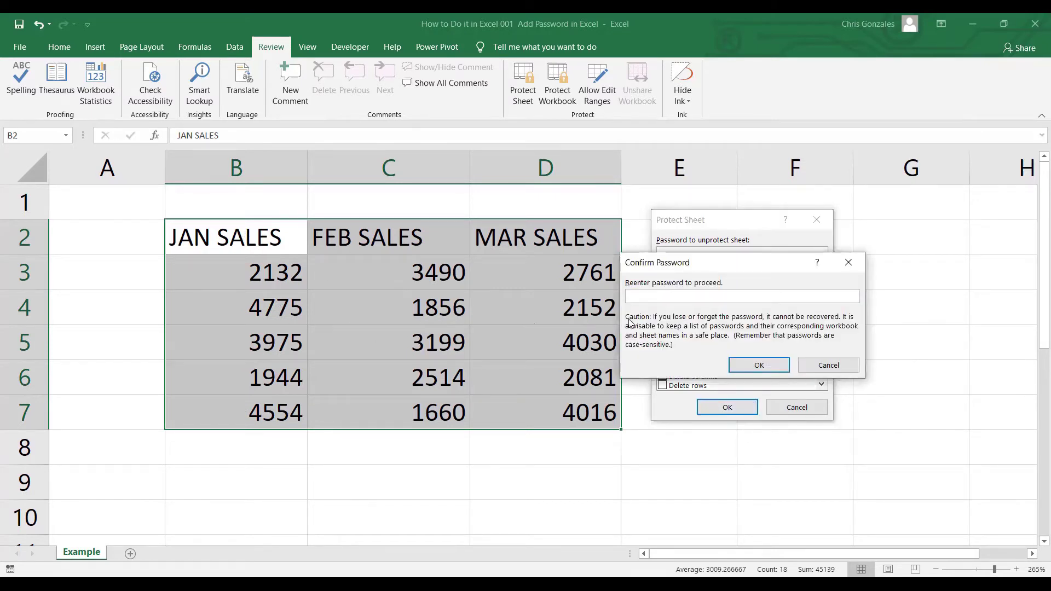
key("Return")
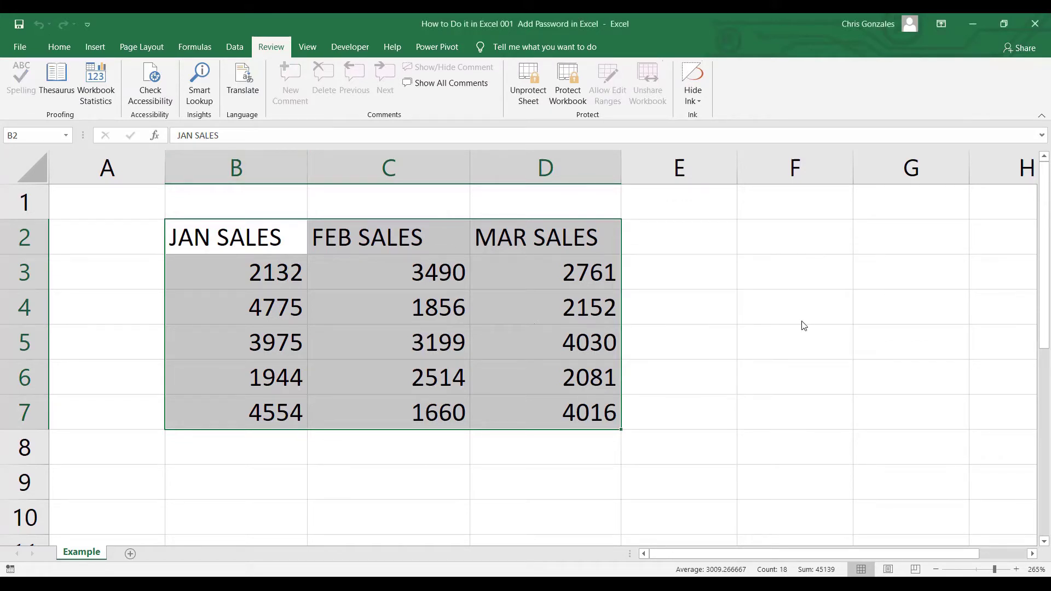
key("shift+BackSpace")
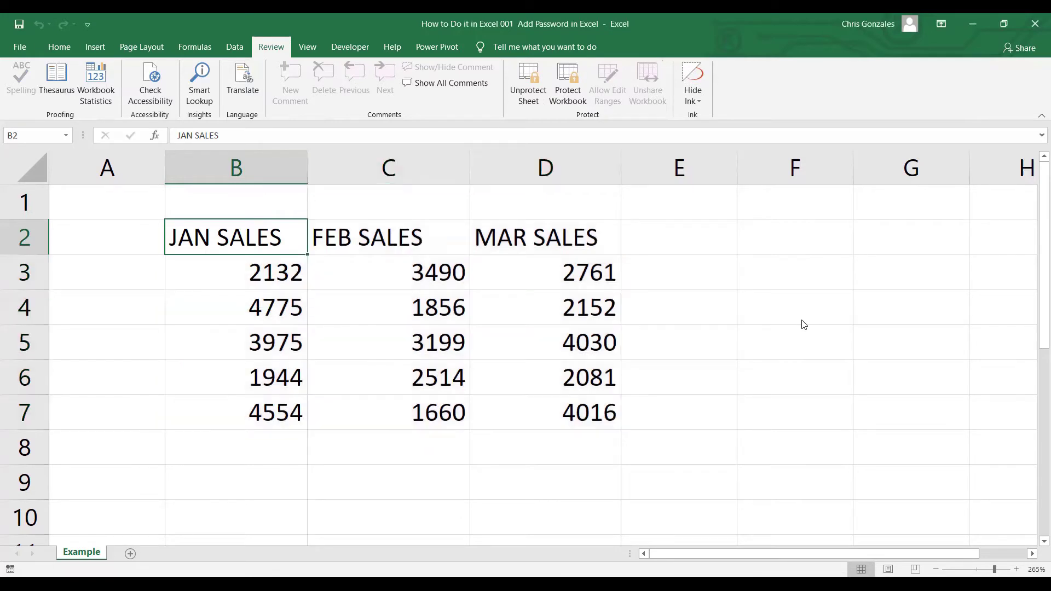
Try deleting B2's contents, dismiss the protected-sheet warning, and check the Home tab's disabled commands.
key("Delete")
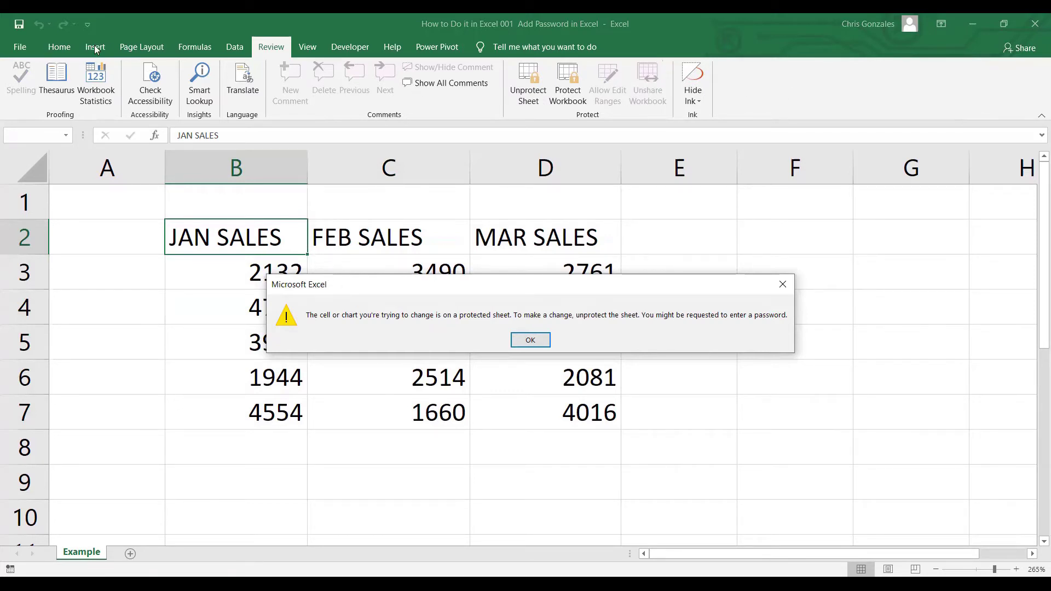
key("Return")
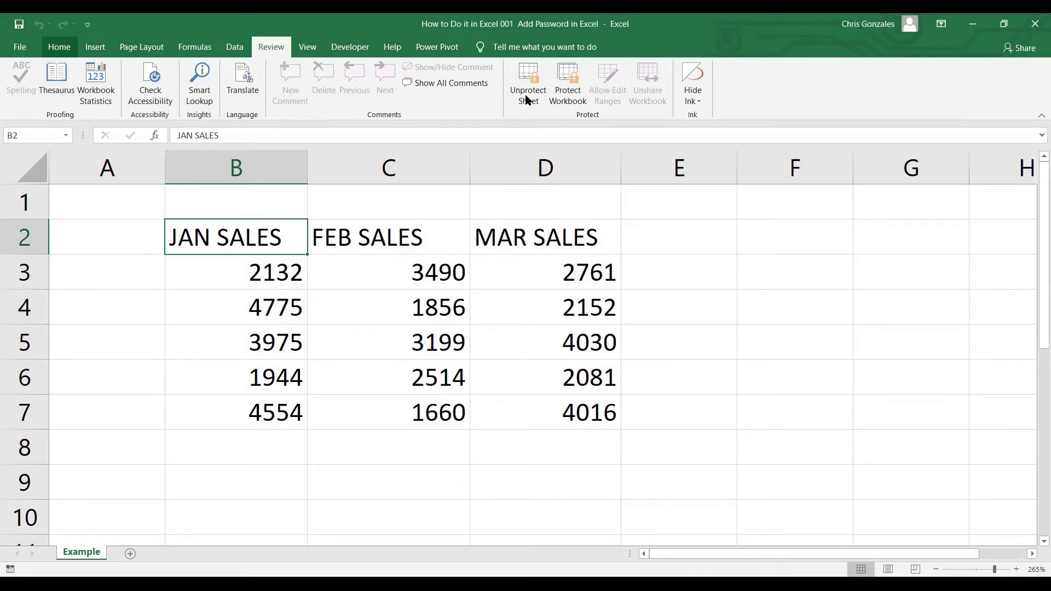
key("Return")
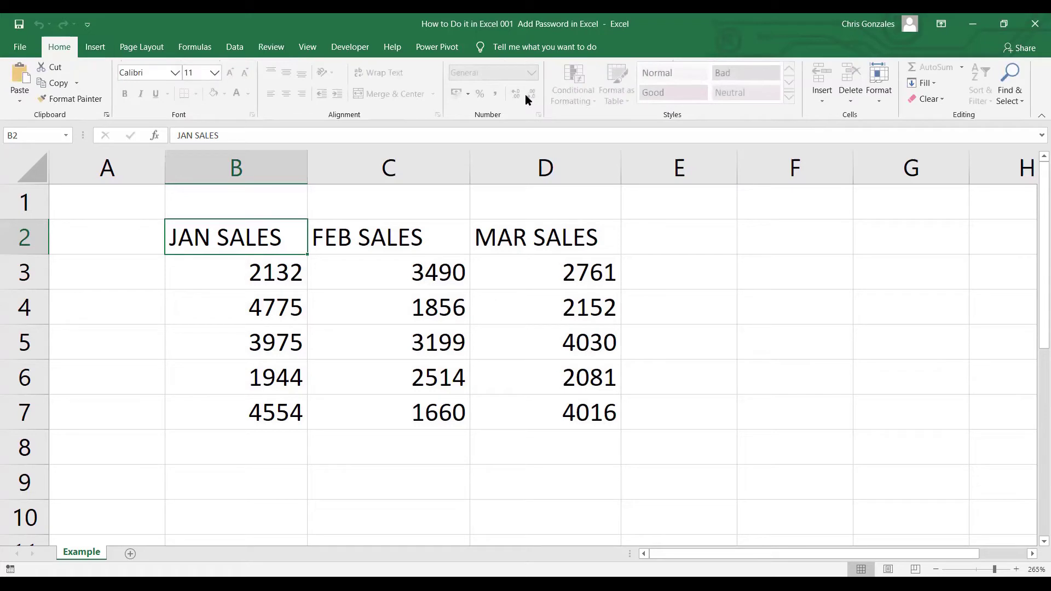
Step through the Insert, Page Layout, Formulas and Data tabs to check disabled commands.
key("Right")
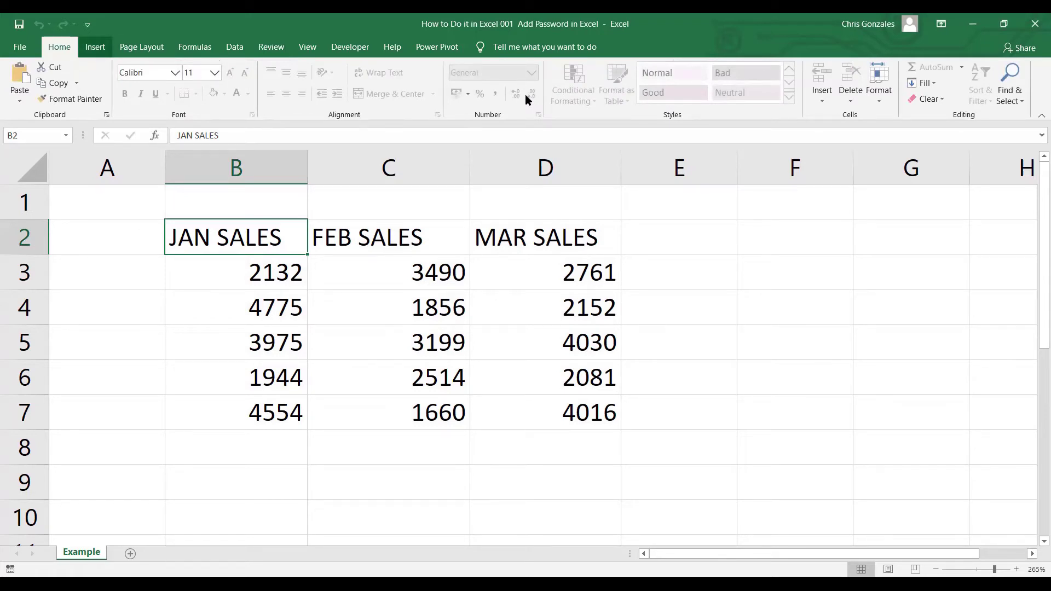
key("Return")
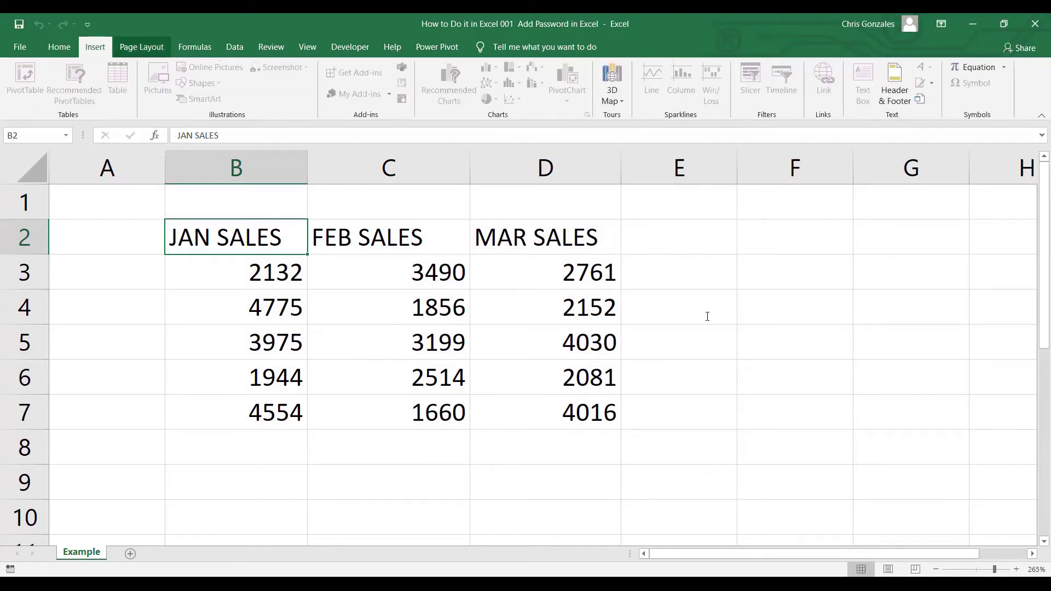
key("Right")
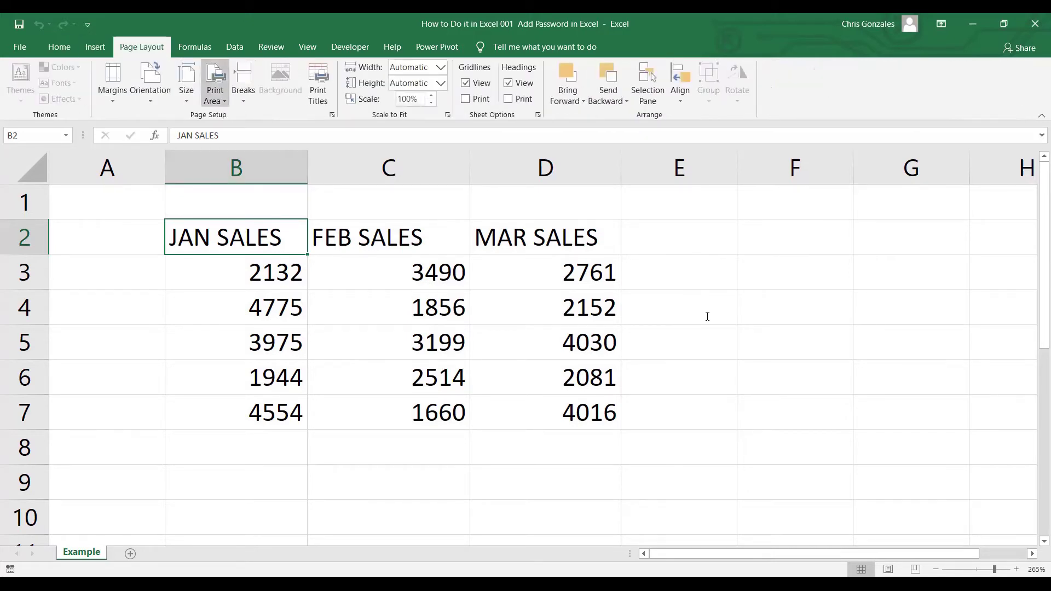
key("Right")
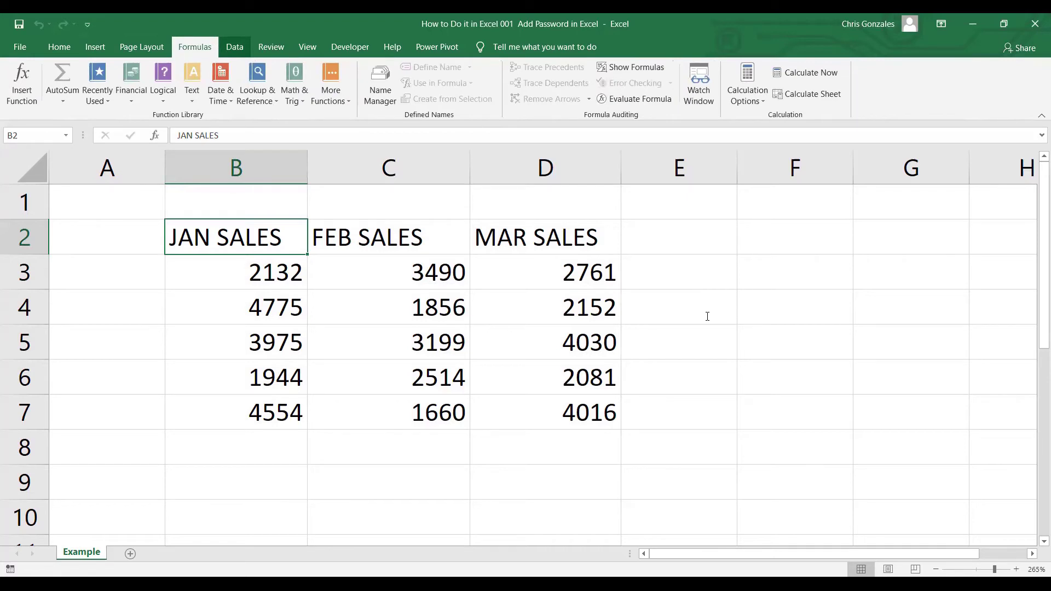
key("Right")
key("Right")
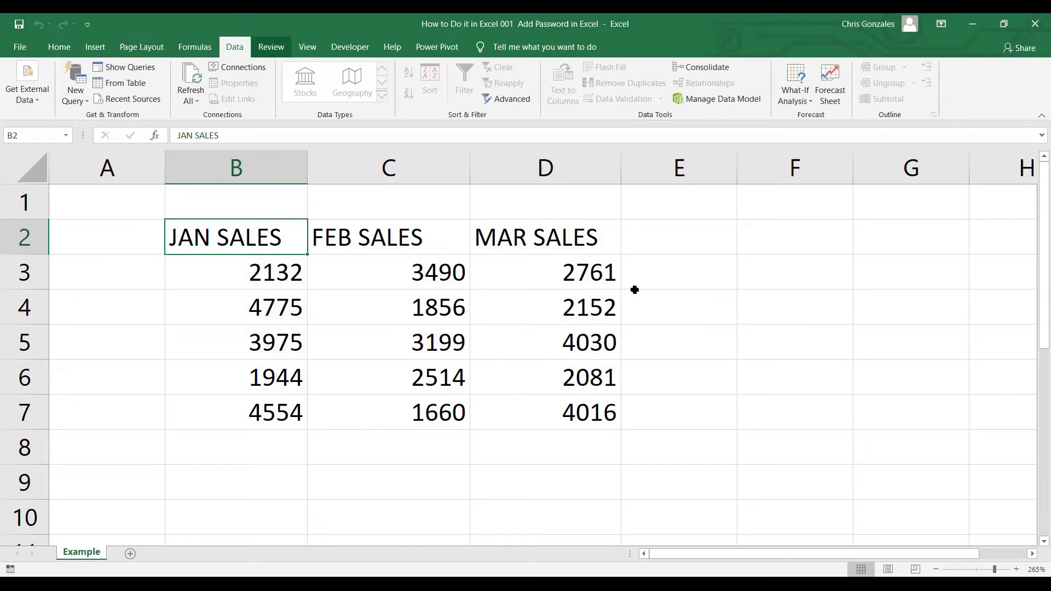
Unprotect the Example sheet from the Review tab by entering its password.
key("Right")
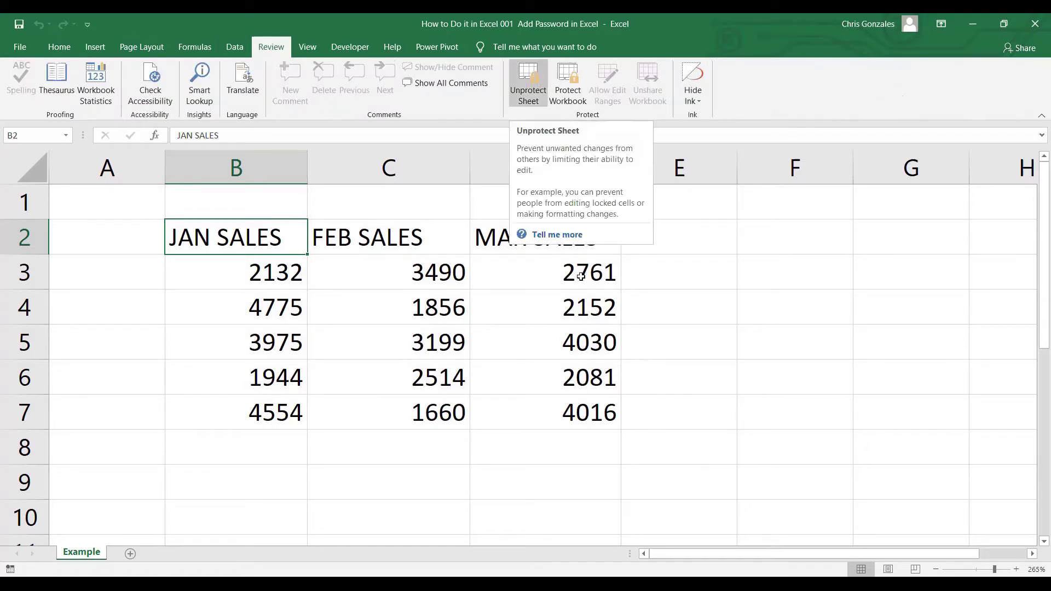
key("Return")
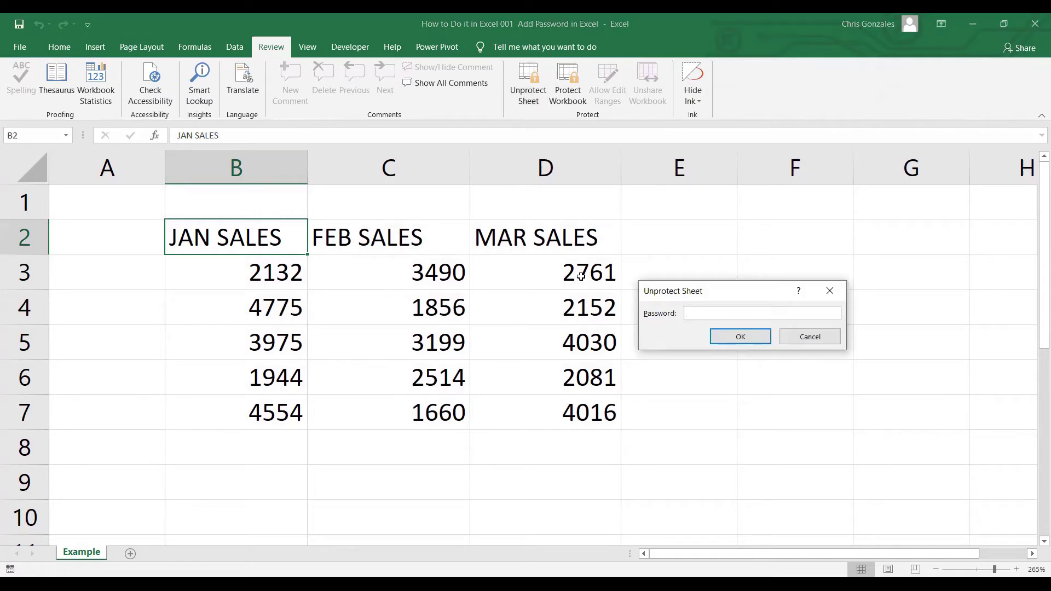
key("Return")
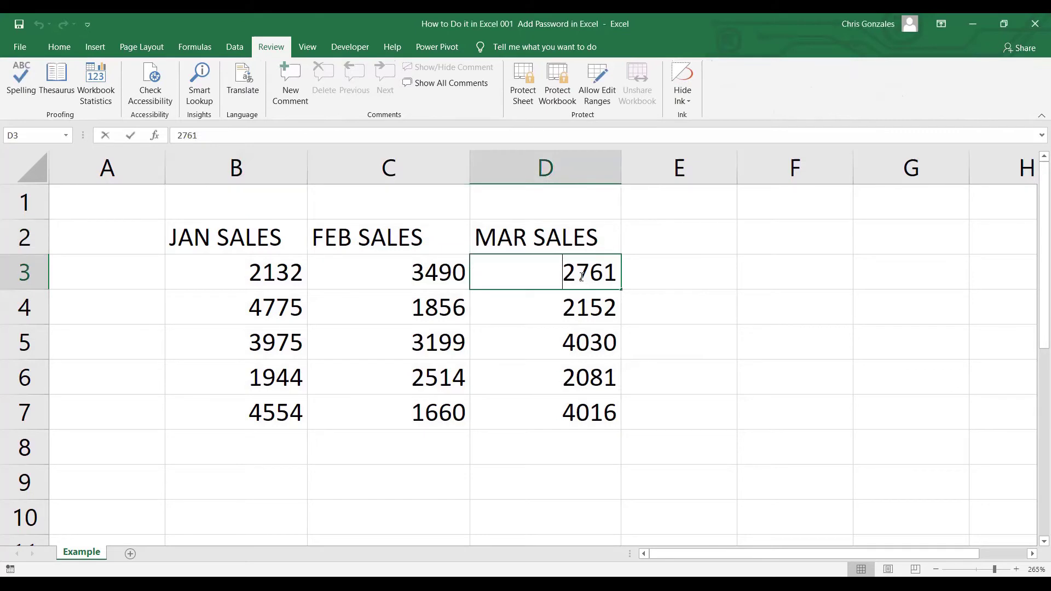
double_click(582, 277)
double_click(452, 274)
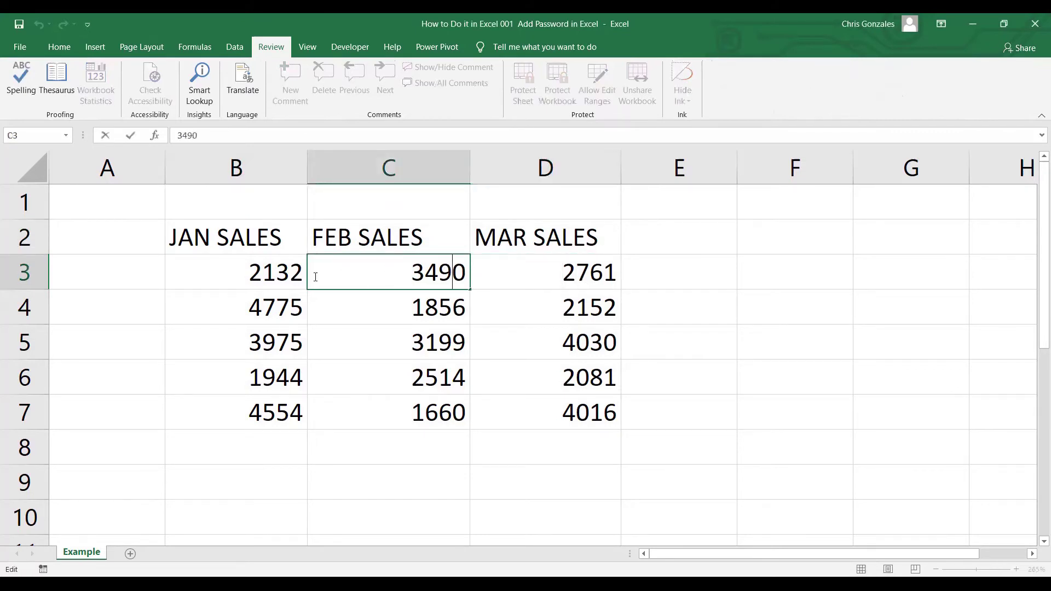
left_click(270, 276)
double_click(270, 277)
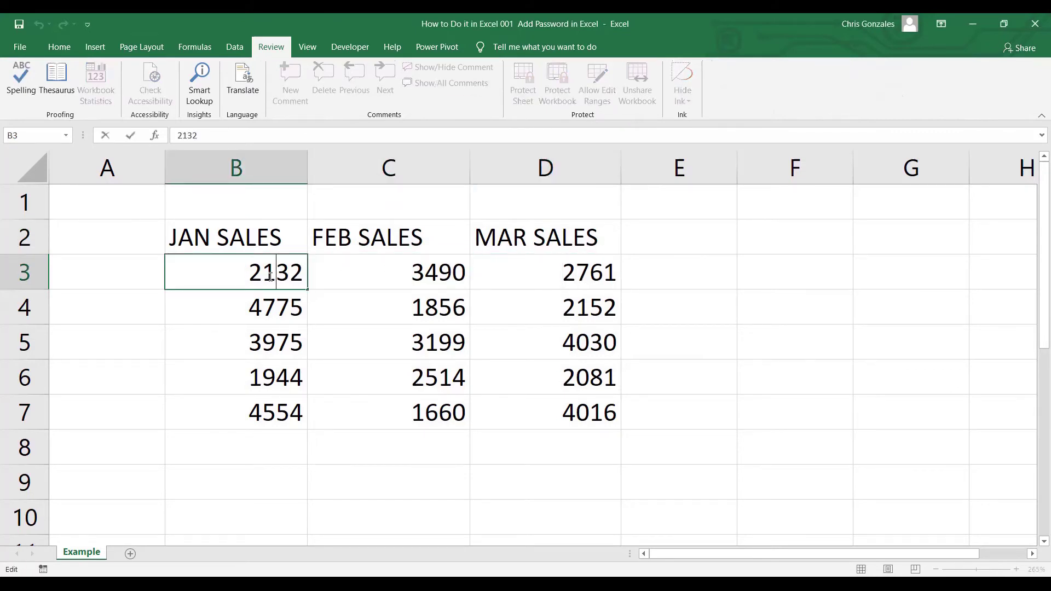
left_click(232, 232)
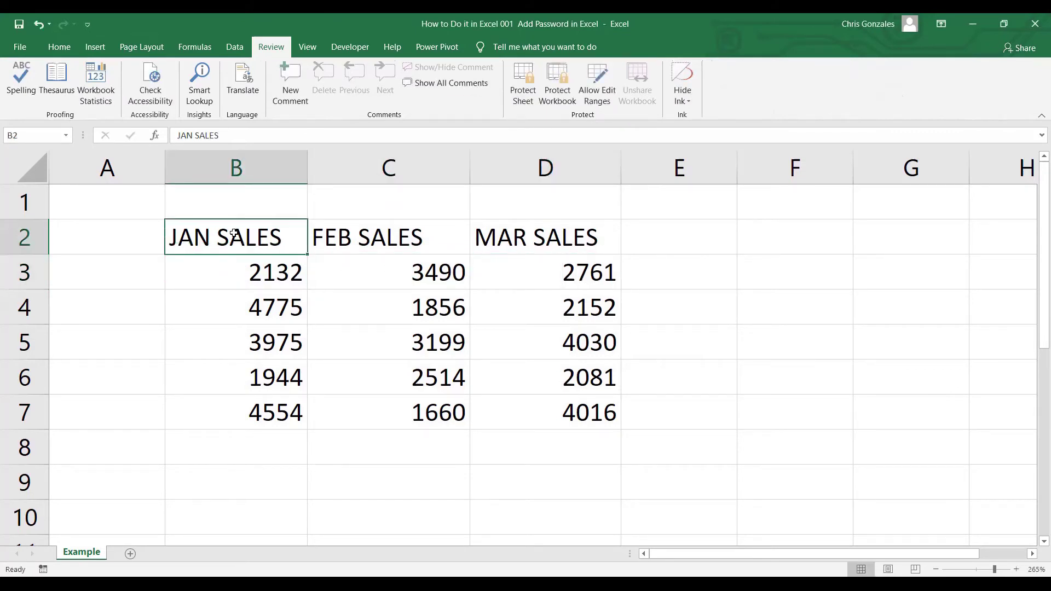
left_click(57, 47)
left_click(89, 46)
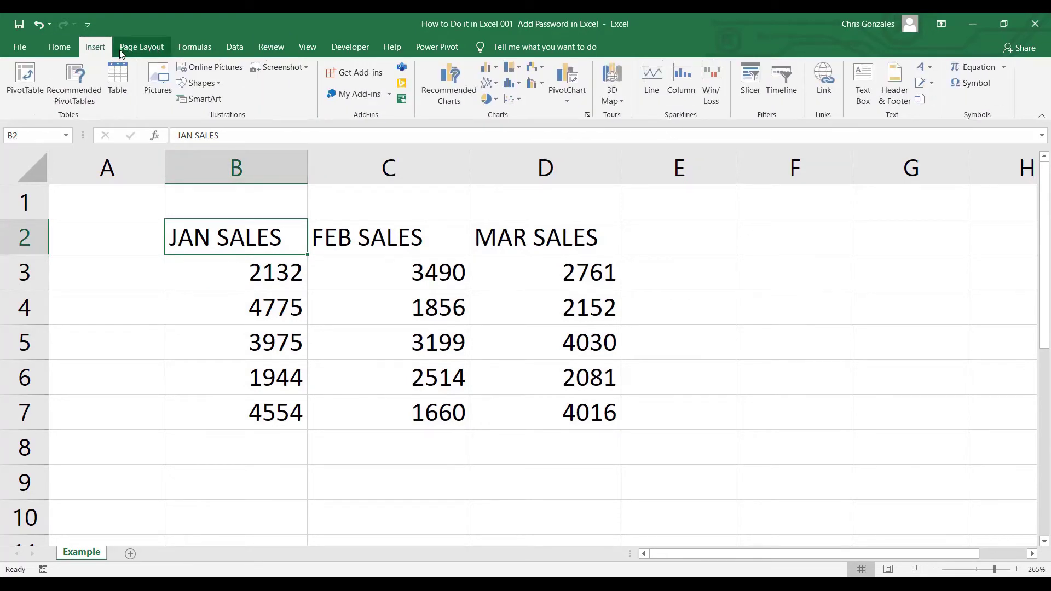
left_click(123, 48)
left_click(64, 49)
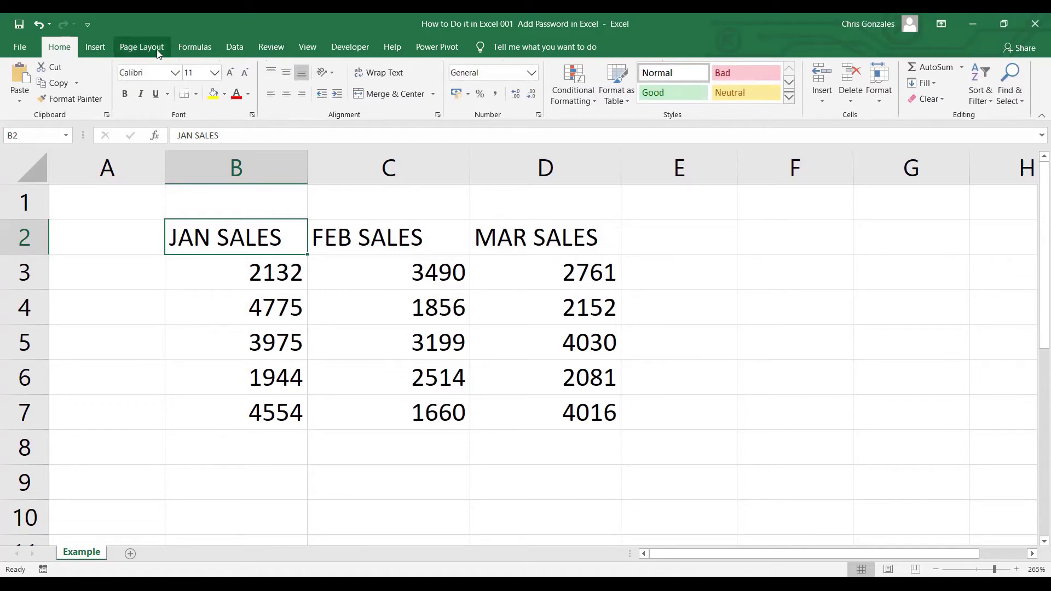
left_click(264, 49)
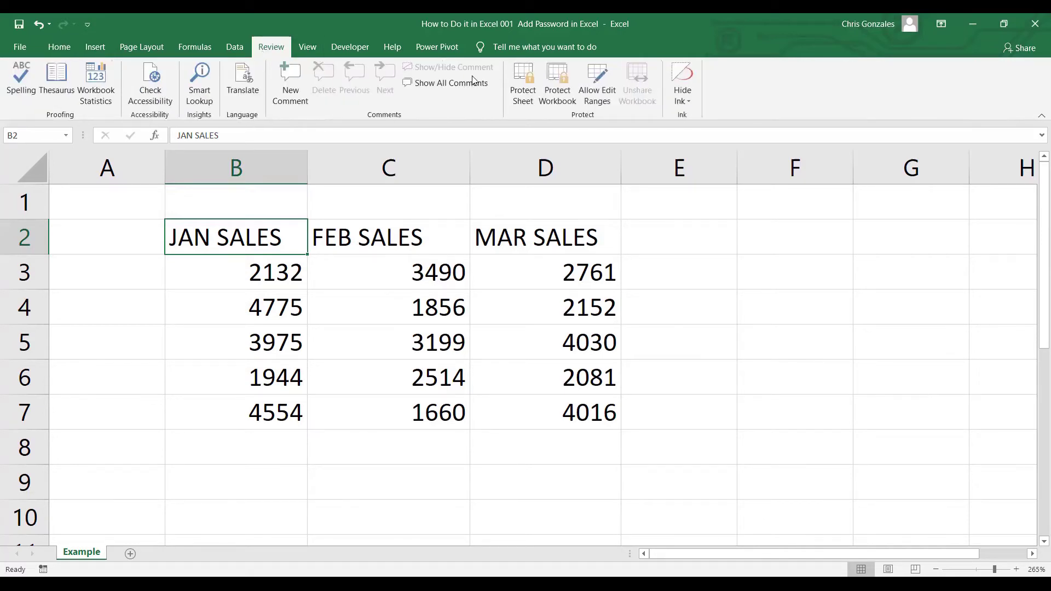
Protect the workbook structure with a password and confirm it.
left_click(556, 101)
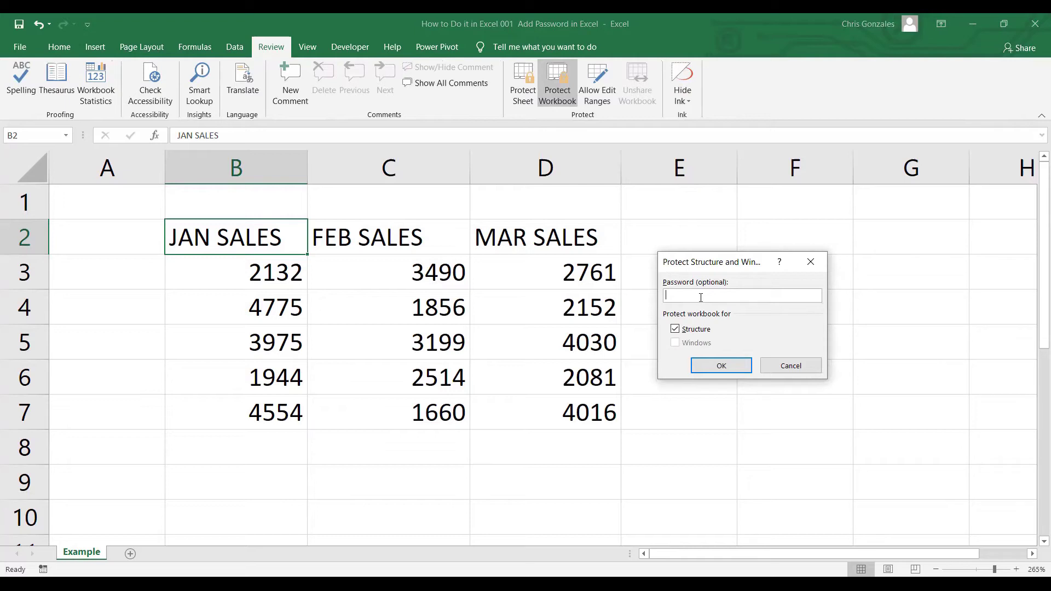
key("Return")
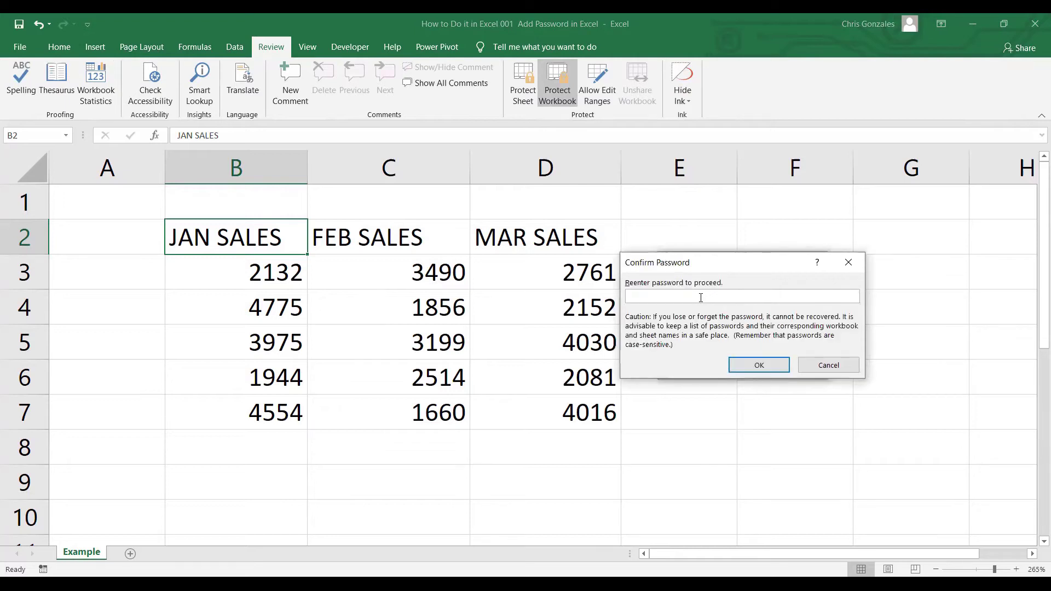
key("Return")
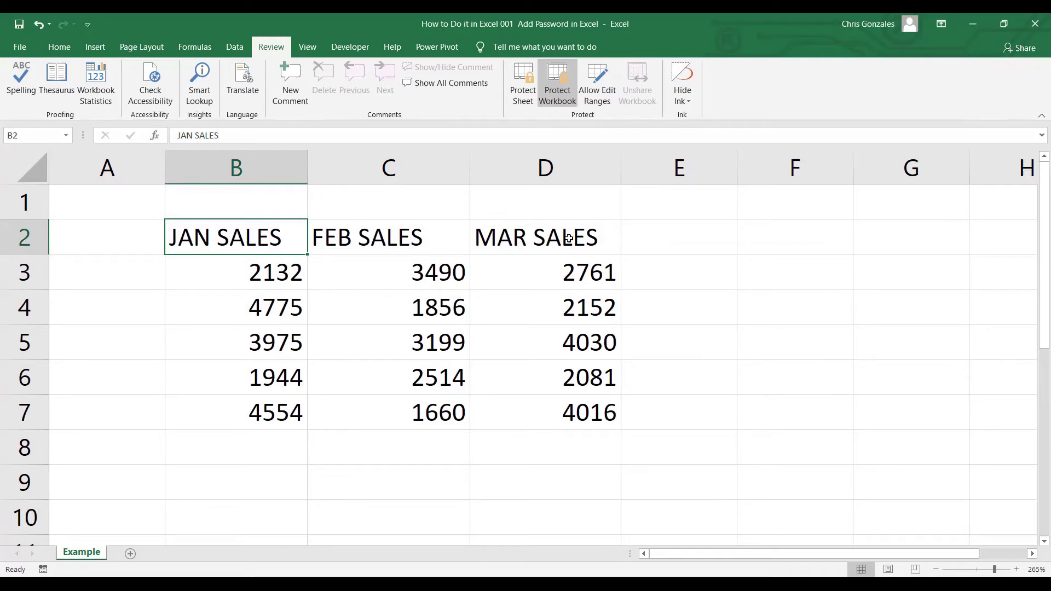
Show the Example sheet tab's menu with Insert, Delete and Rename greyed out.
right_click(85, 556)
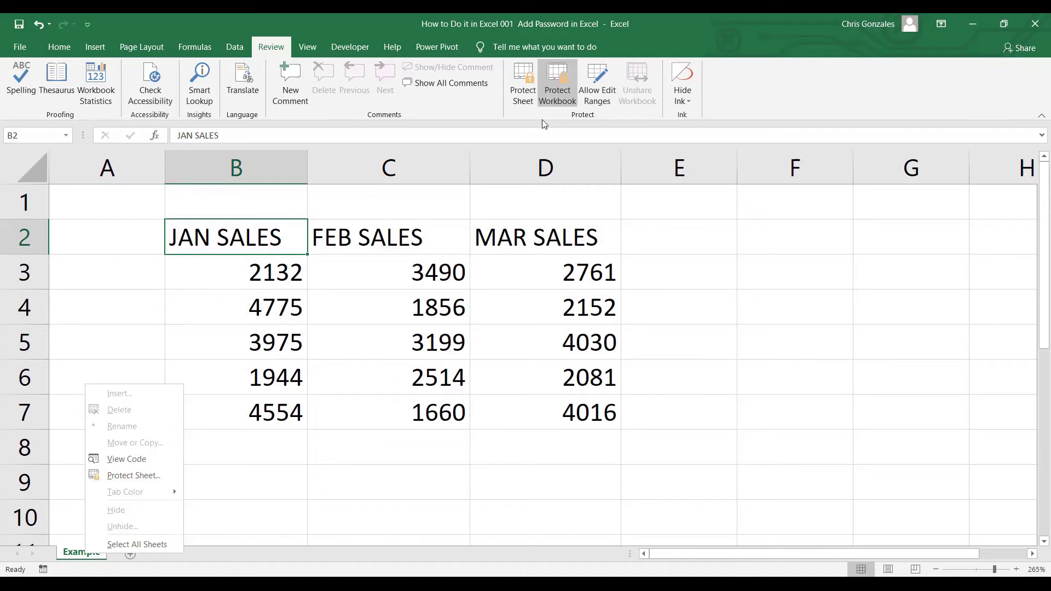
Unprotect the workbook structure with its password, then check the Example sheet tab's menu.
left_click(556, 92)
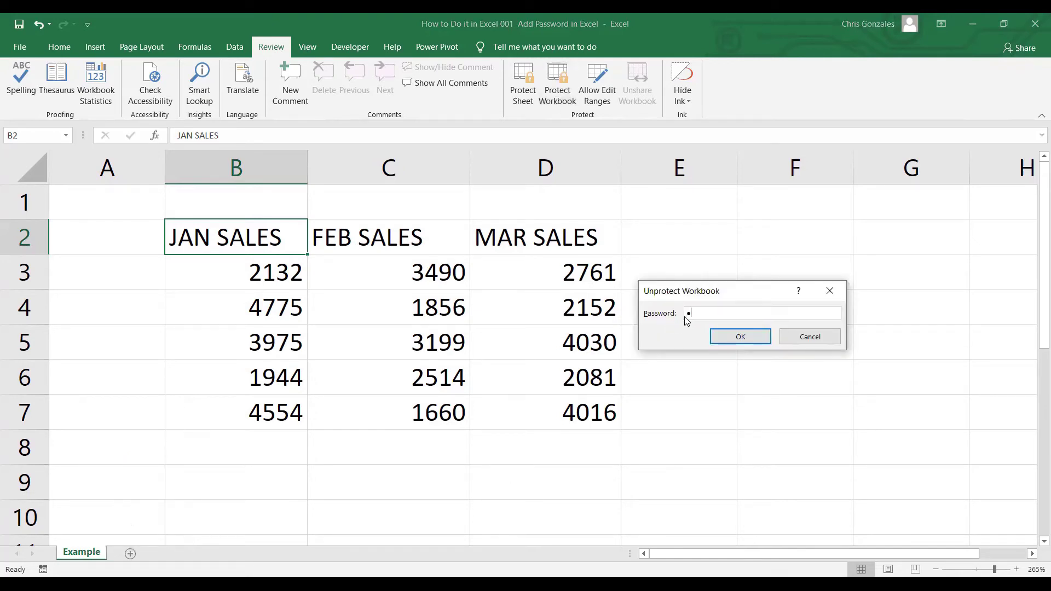
key("Return")
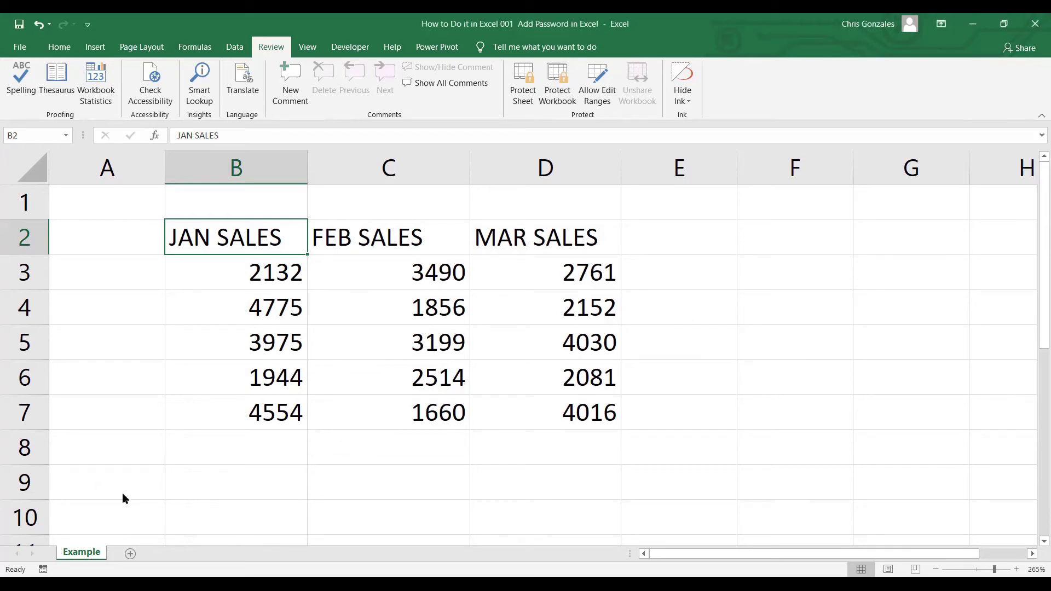
right_click(92, 553)
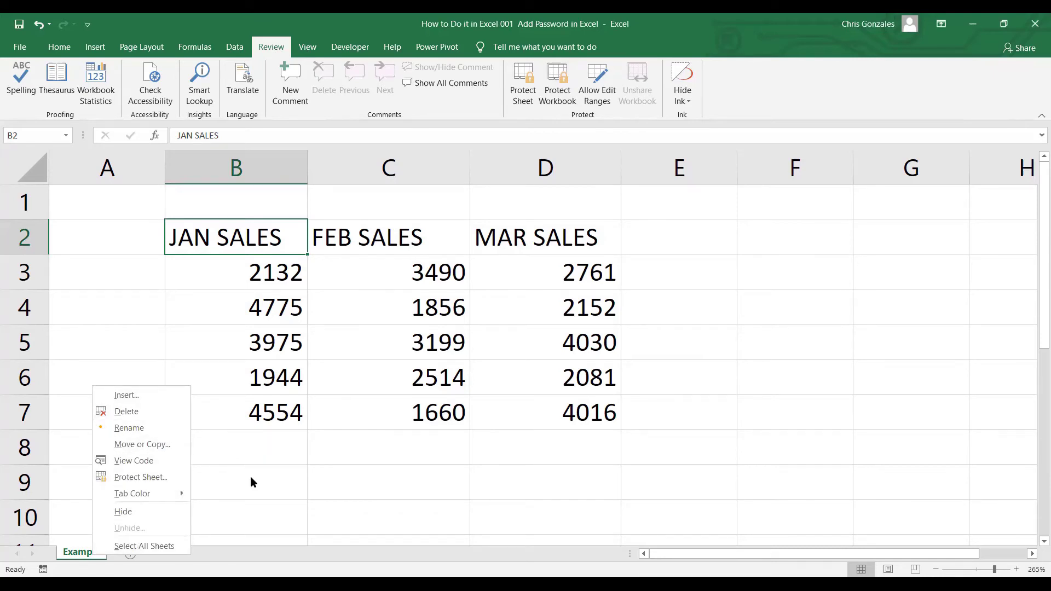
left_click(226, 243)
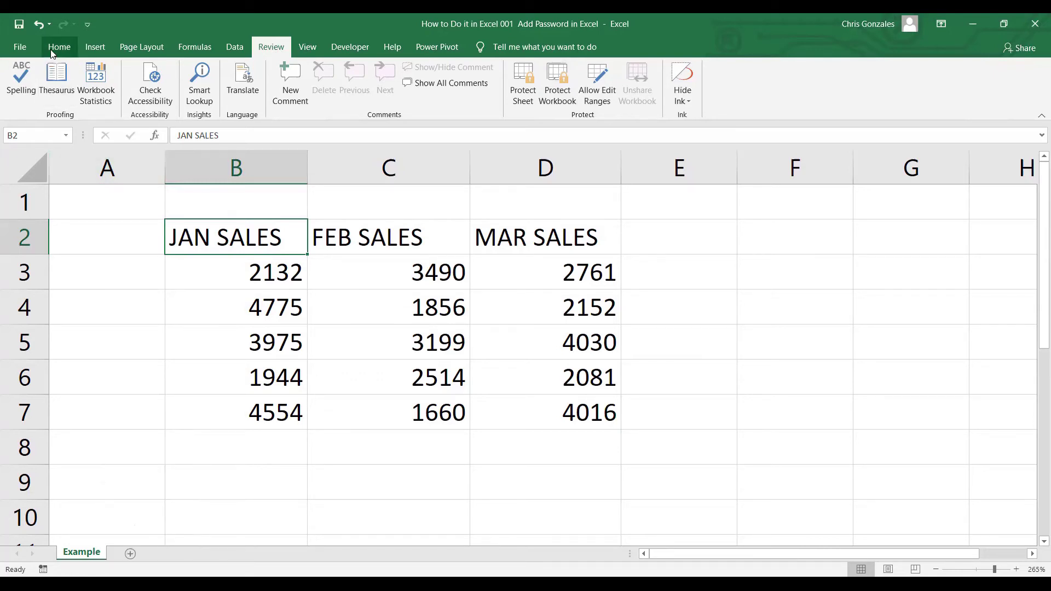
Open Save As to the Desktop as an Excel Workbook and show the Tools dropdown.
left_click(7, 53)
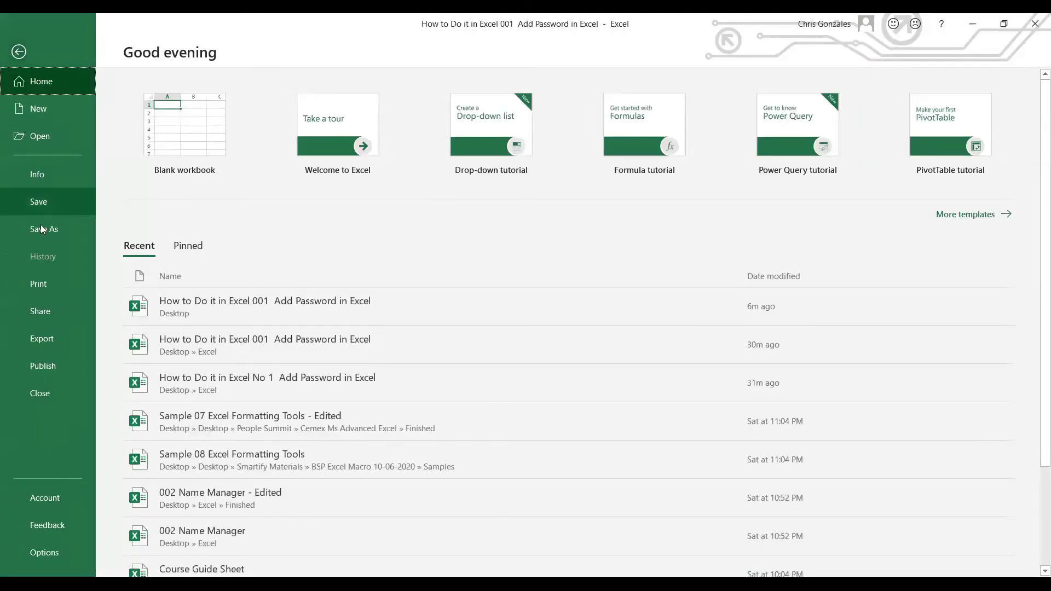
left_click(41, 231)
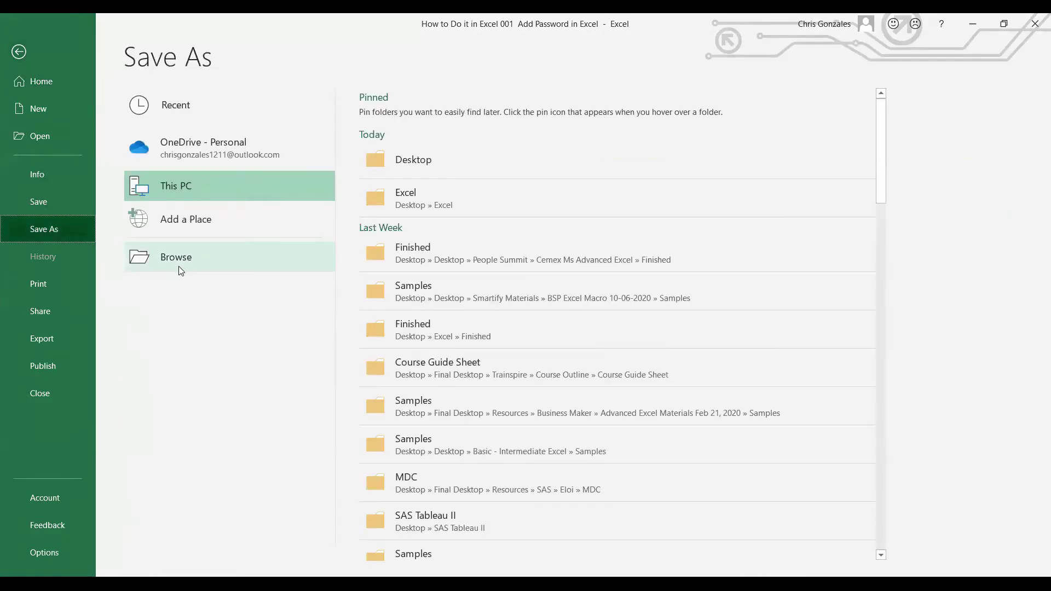
left_click(178, 266)
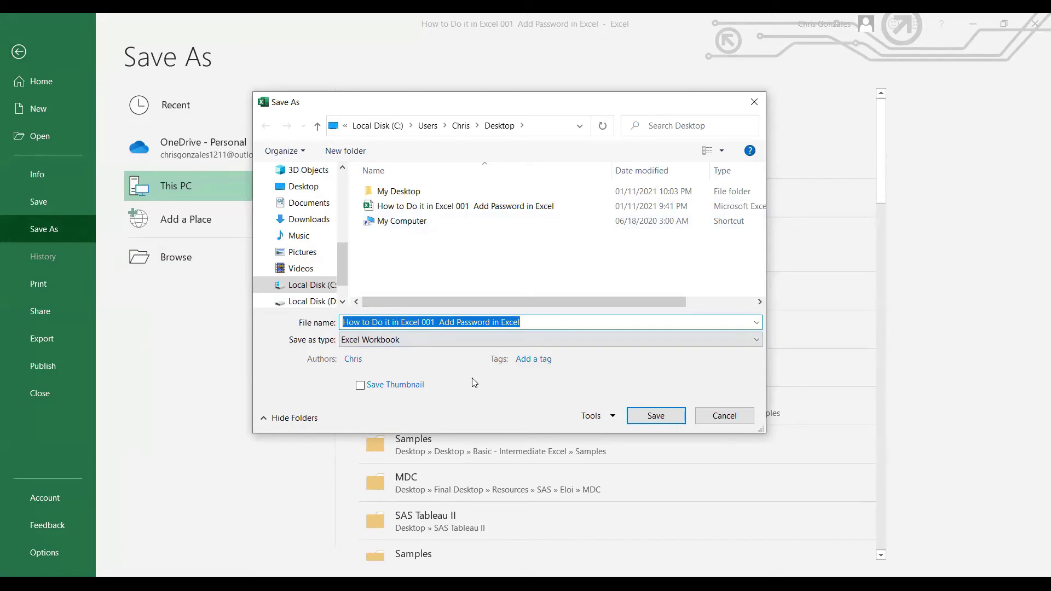
left_click(613, 417)
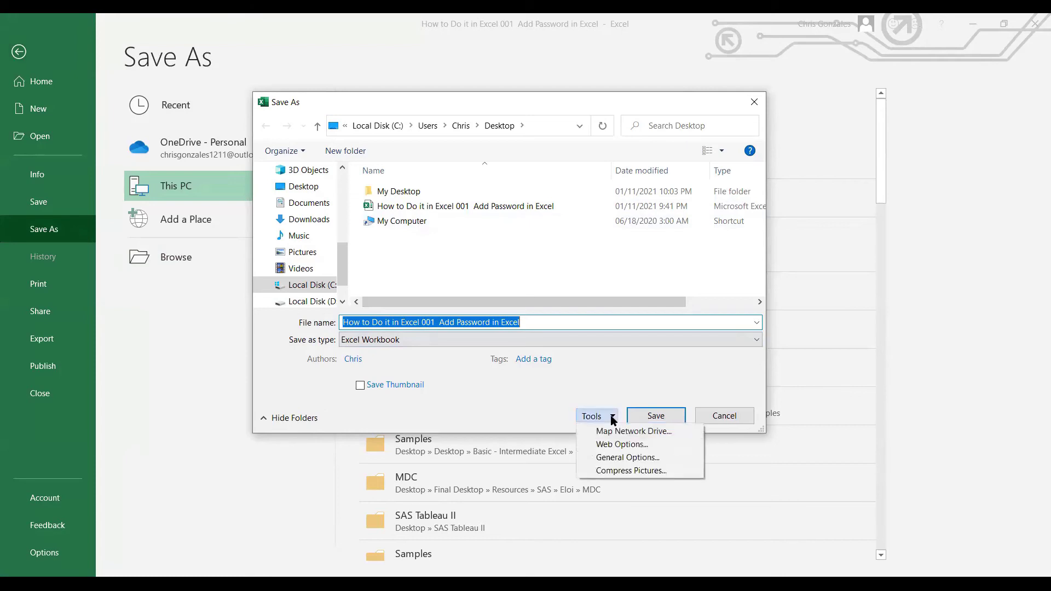
In General Options, set the open and modify passwords, then re-enter each to confirm.
left_click(611, 459)
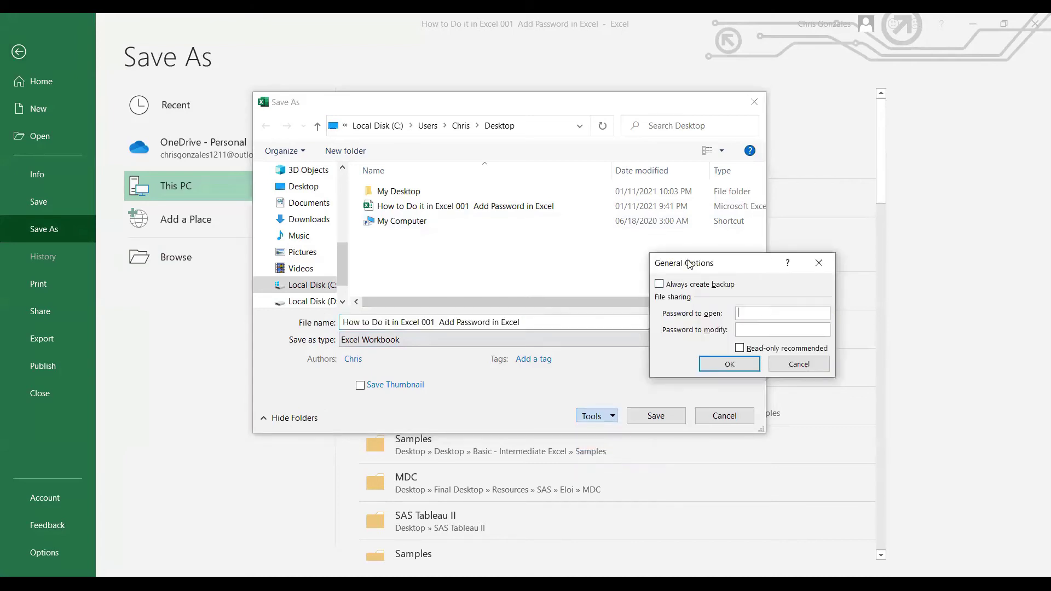
left_click_drag(689, 265, 608, 234)
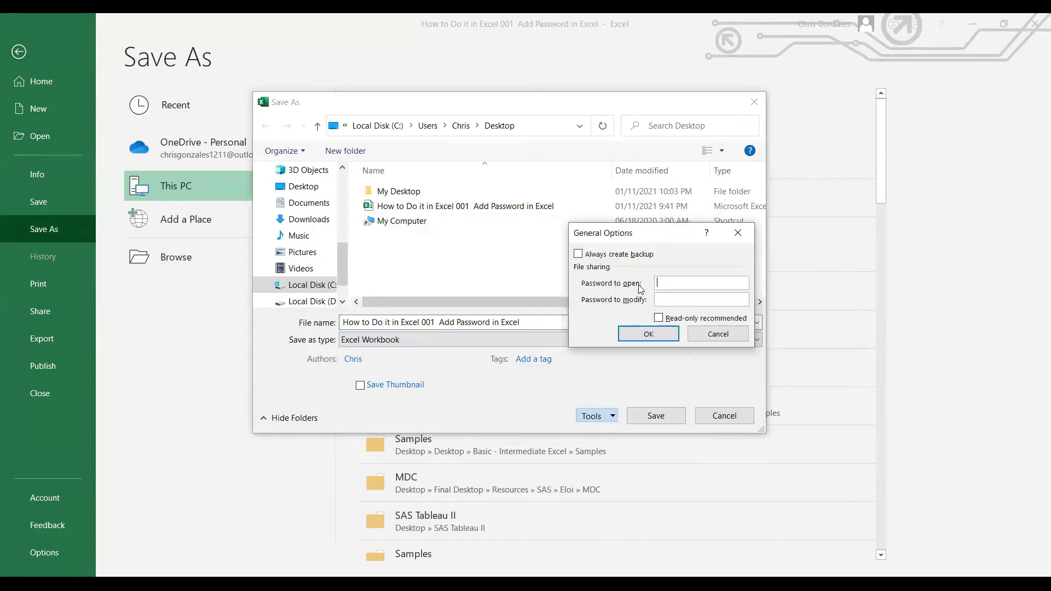
left_click(666, 283)
left_click(665, 301)
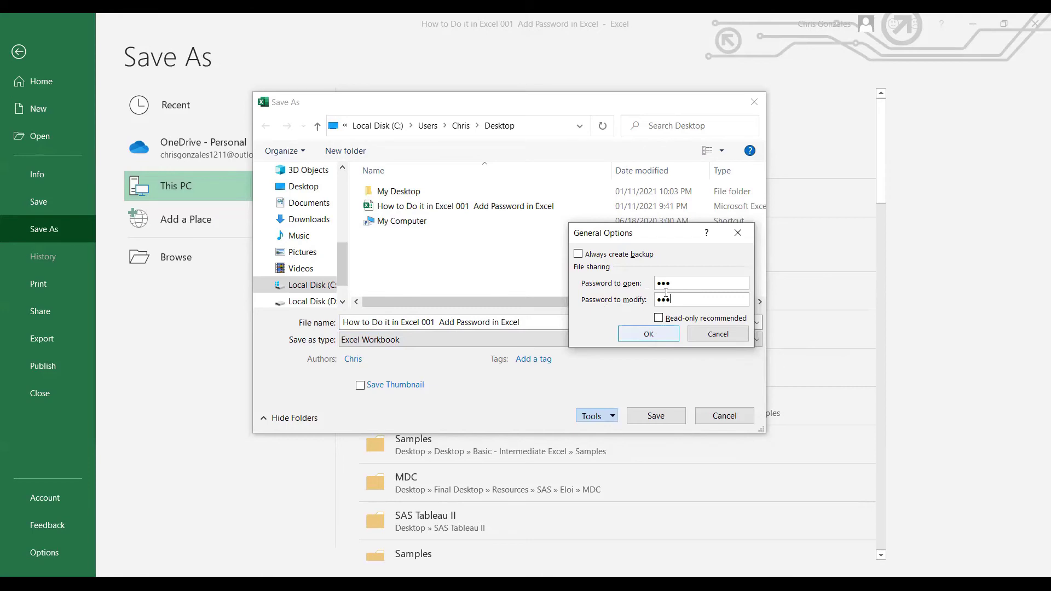
key("Return")
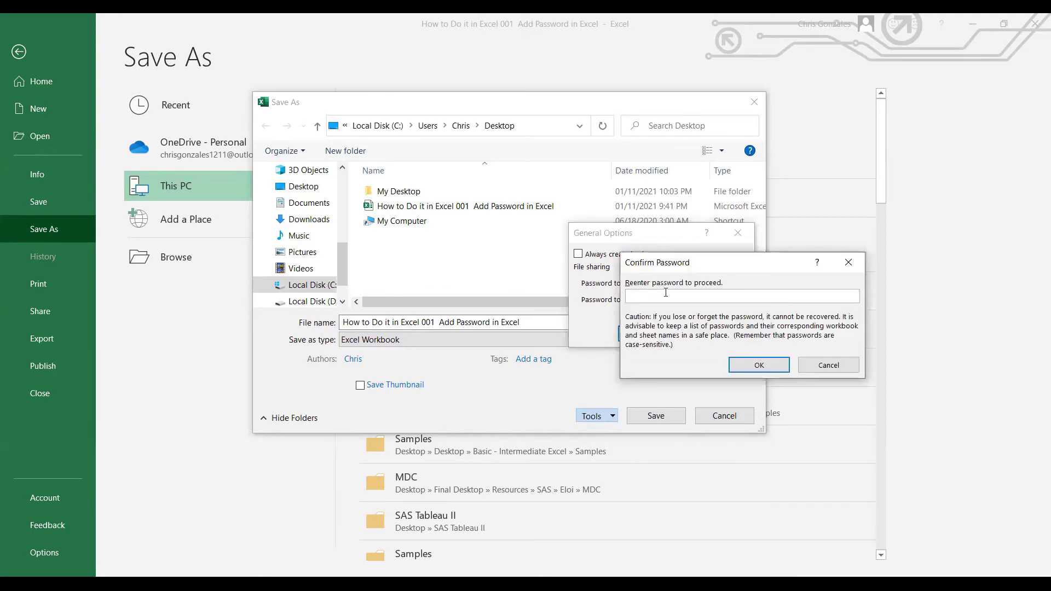
key("Return")
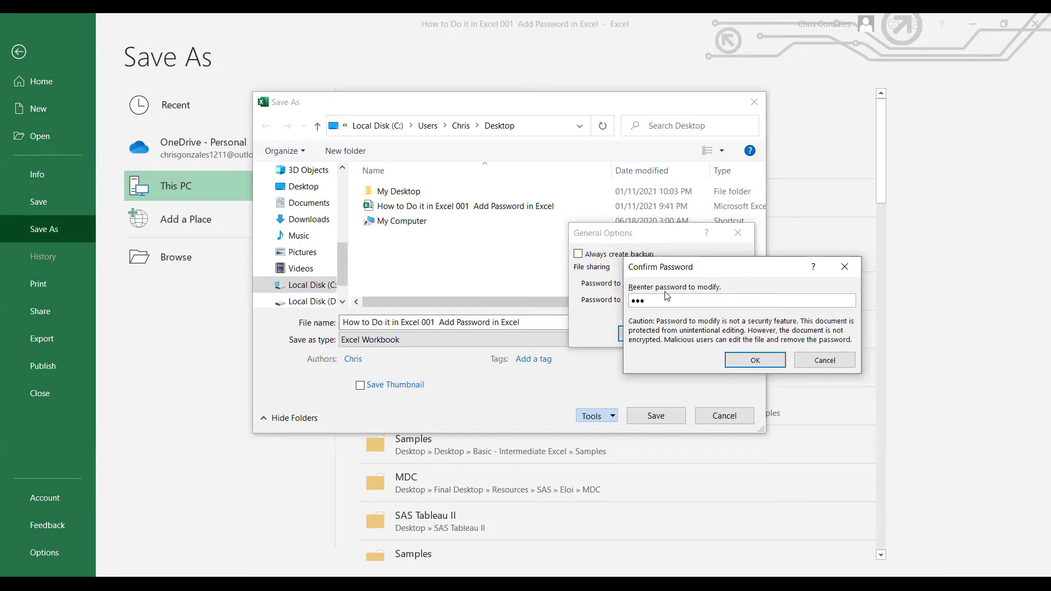
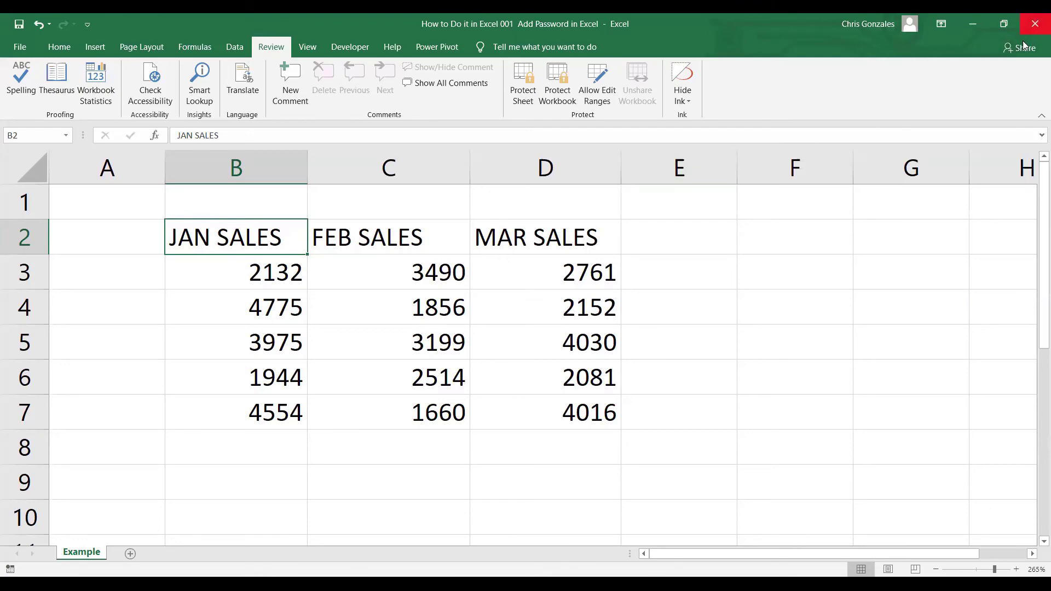
Close the sales workbook and reopen it from the desktop file.
left_click(1035, 24)
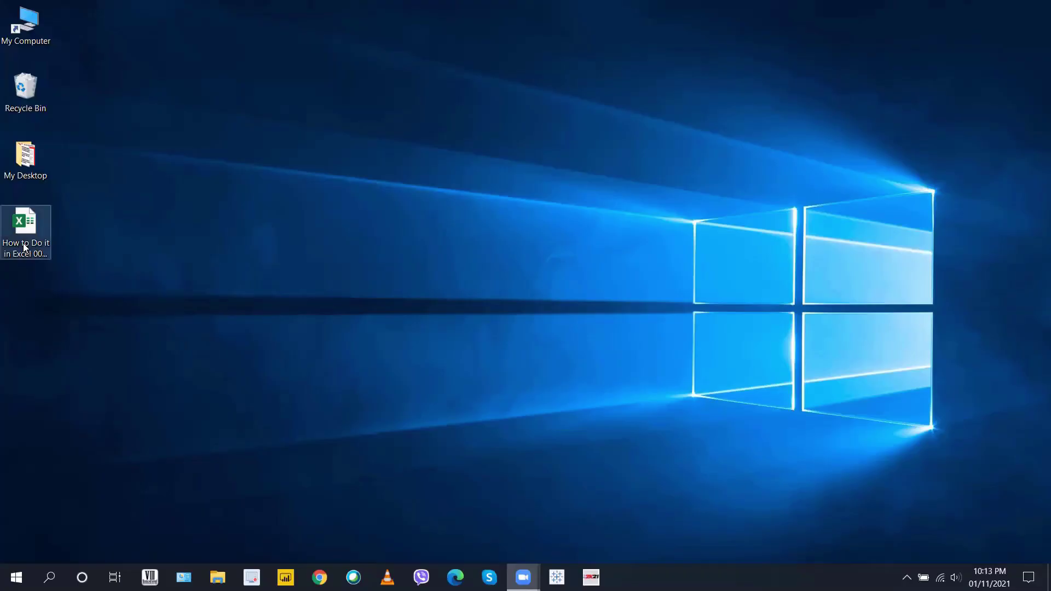
left_click(24, 248)
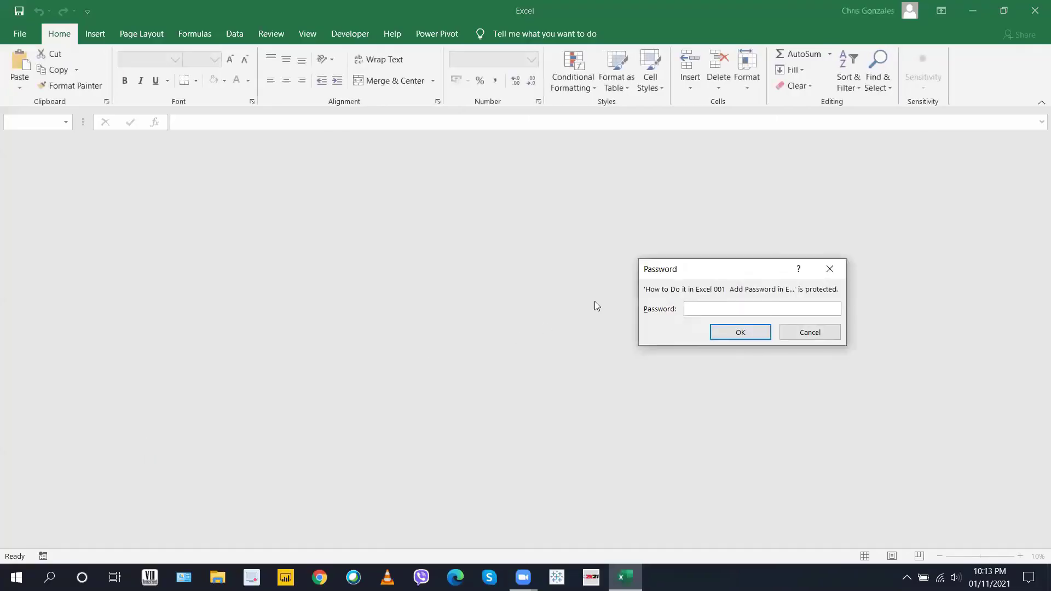
left_click_drag(710, 266, 706, 264)
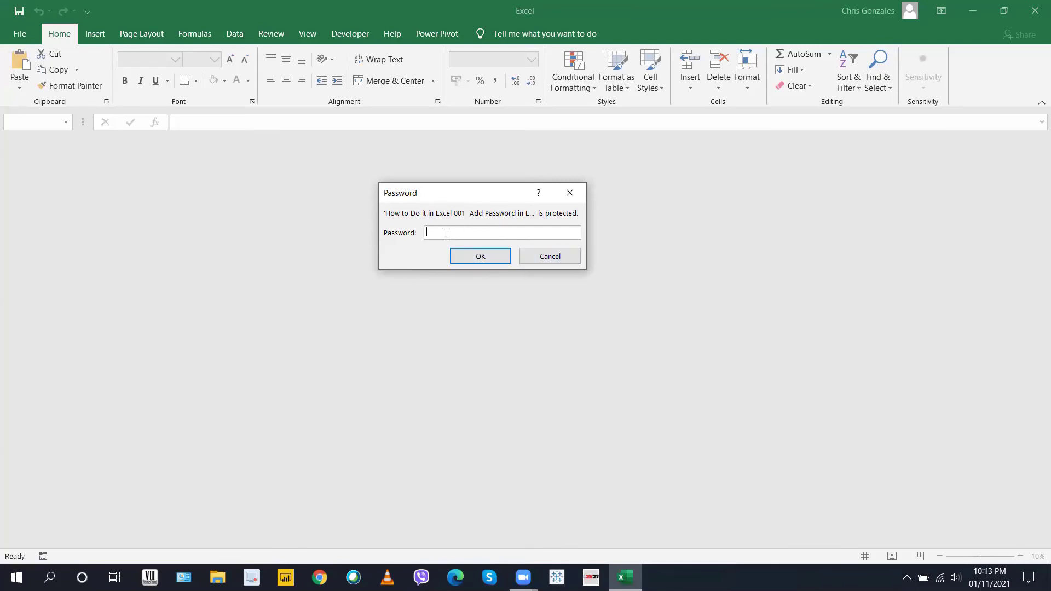
Enter the open password, then the modify password for write access to the JAN–MAR sales data.
type("***")
key("Return")
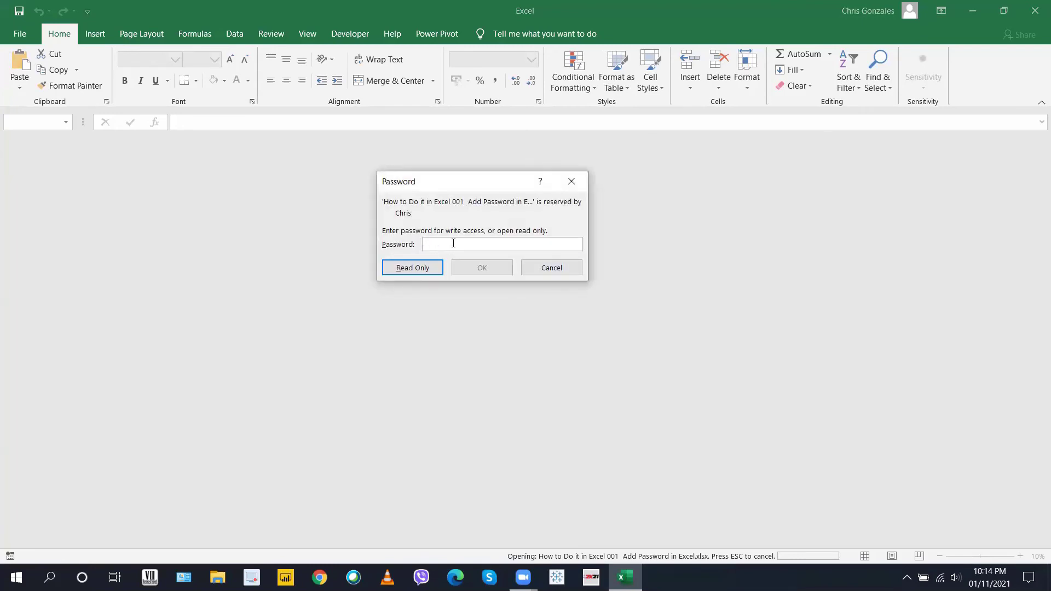
type("***")
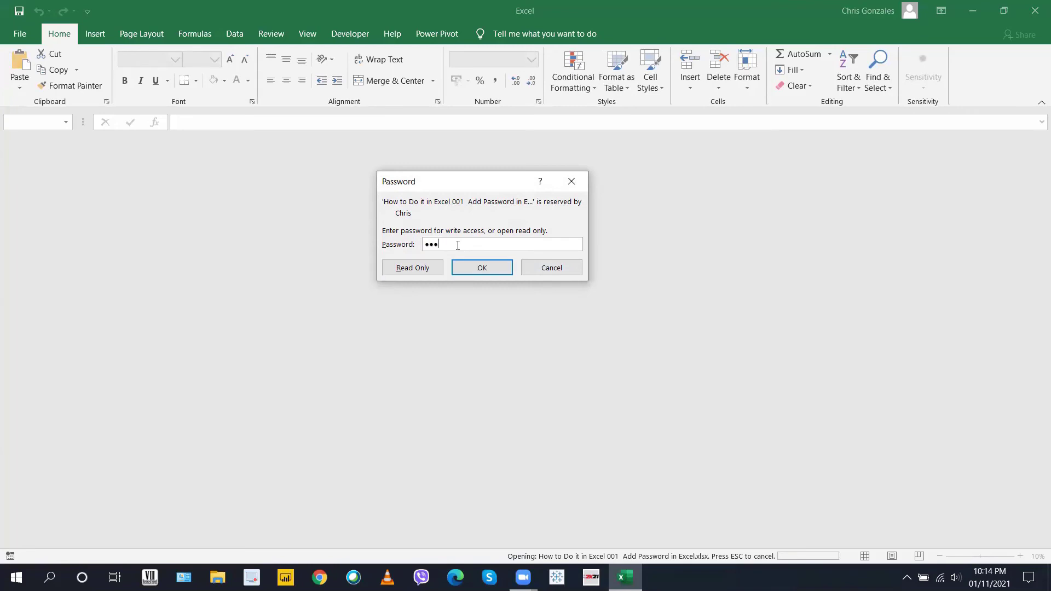
key("Return")
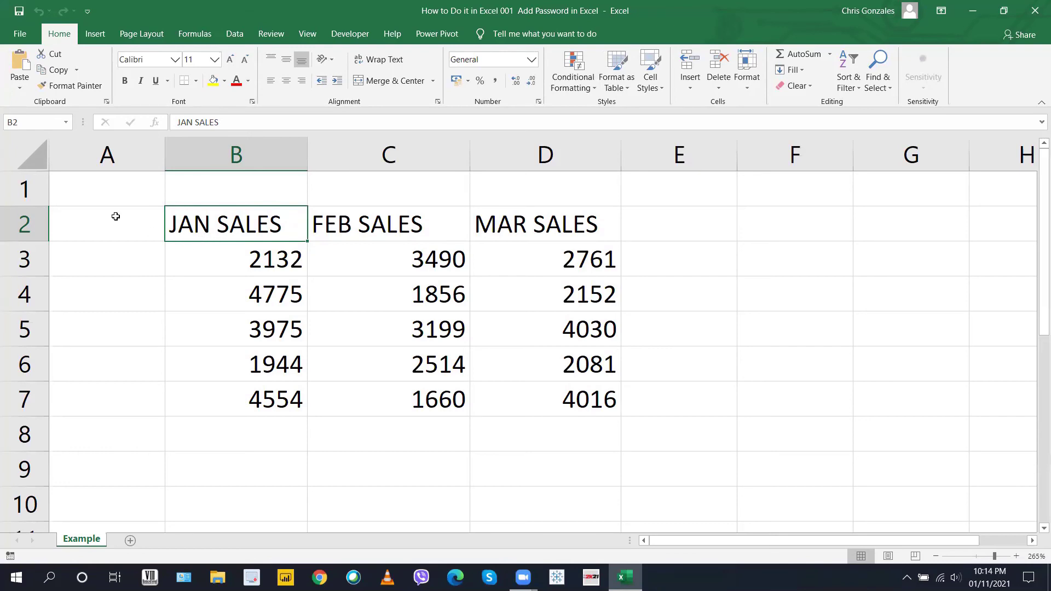
Bring up the workbook's password settings in Save As General Options.
left_click(22, 34)
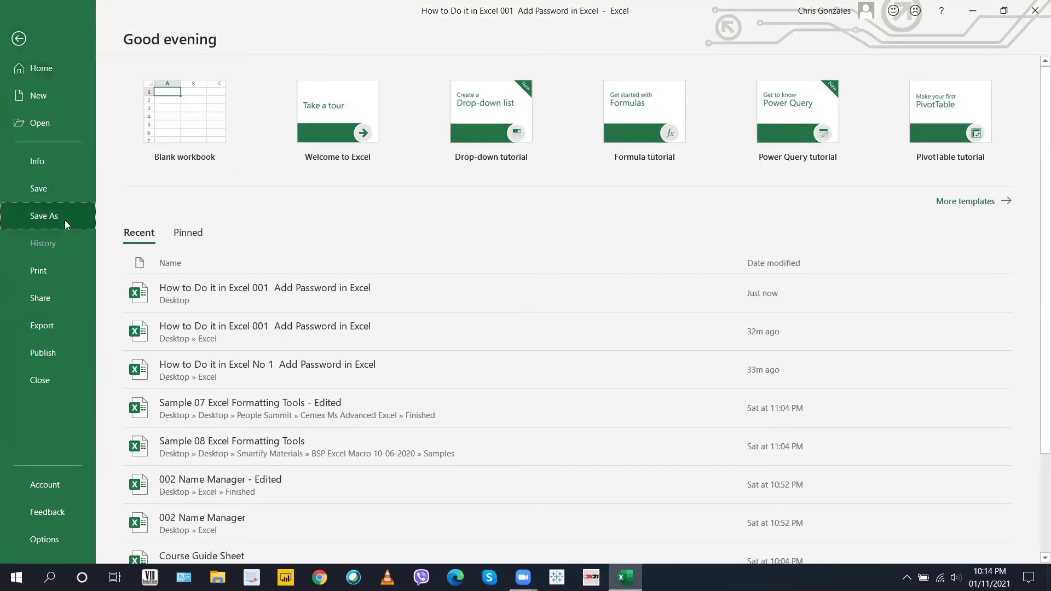
left_click(65, 220)
left_click(244, 243)
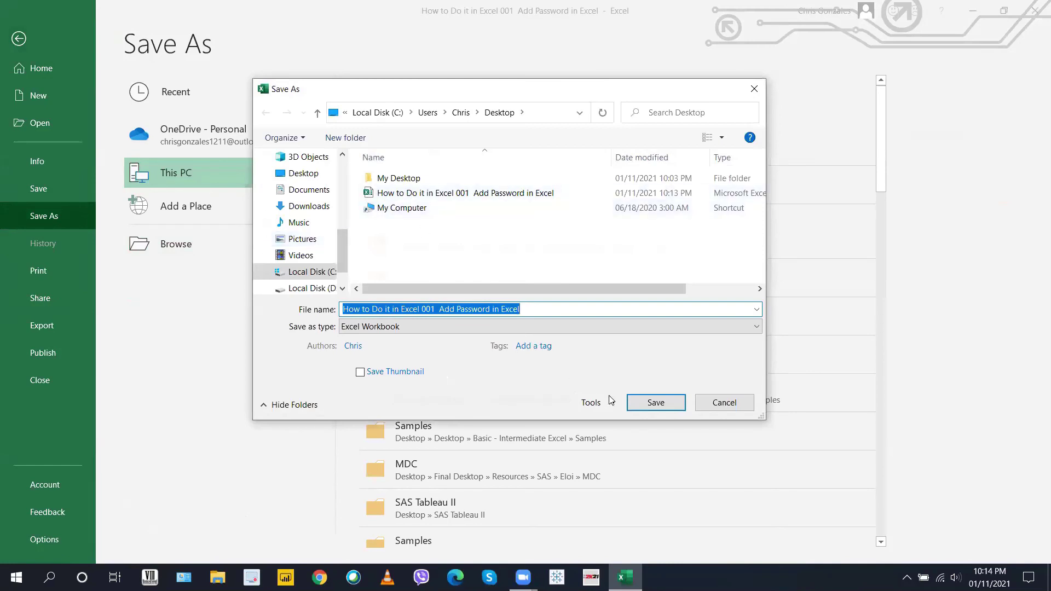
left_click(612, 404)
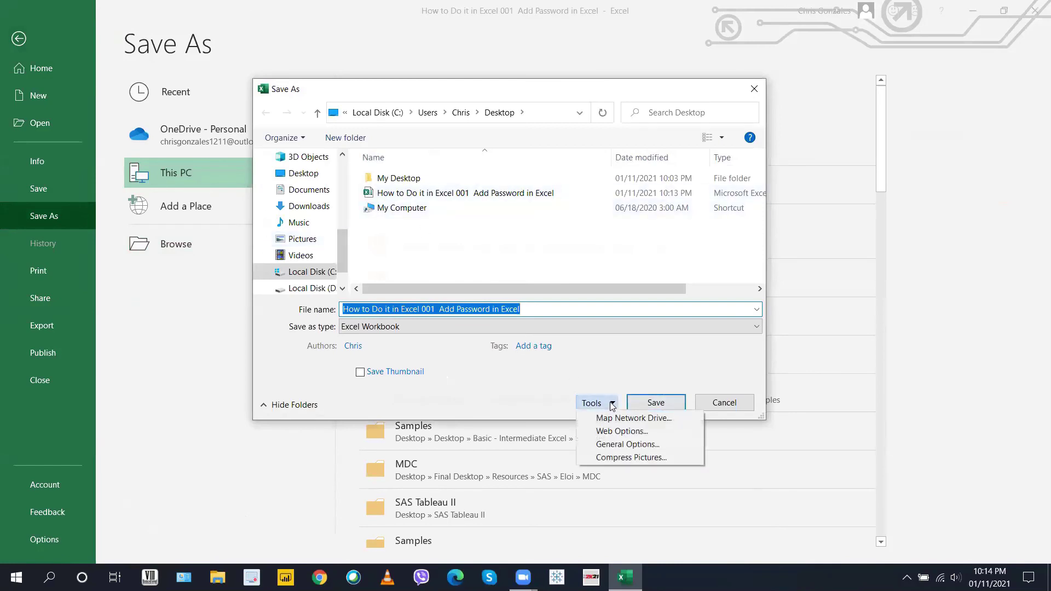
left_click(614, 446)
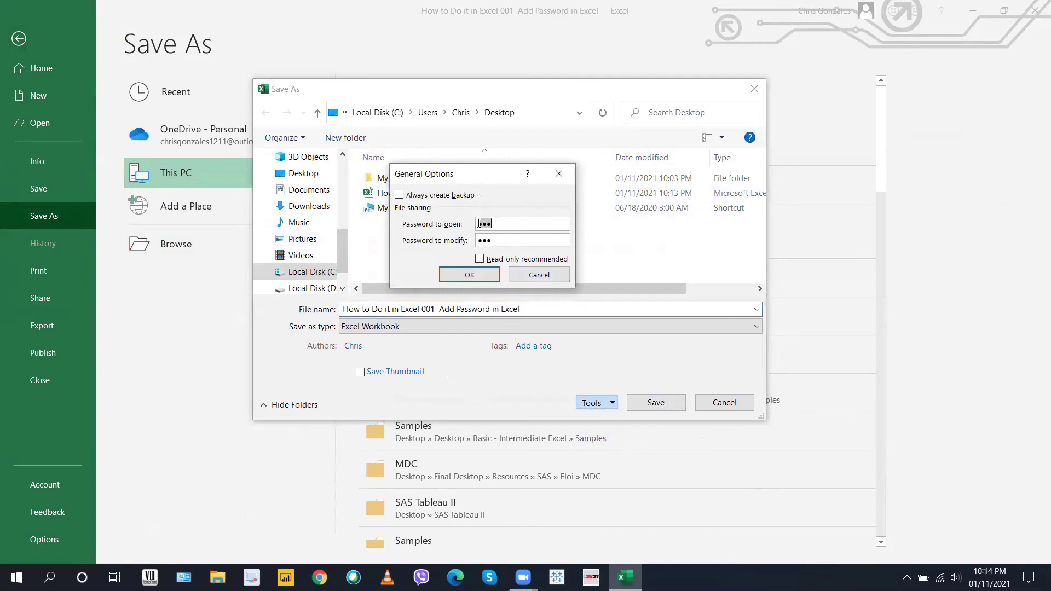
Clear the passwords, replace the Desktop file, then close and reopen the workbook password-free.
key("BackSpace")
key("BackSpace")
key("BackSpace")
key("BackSpace")
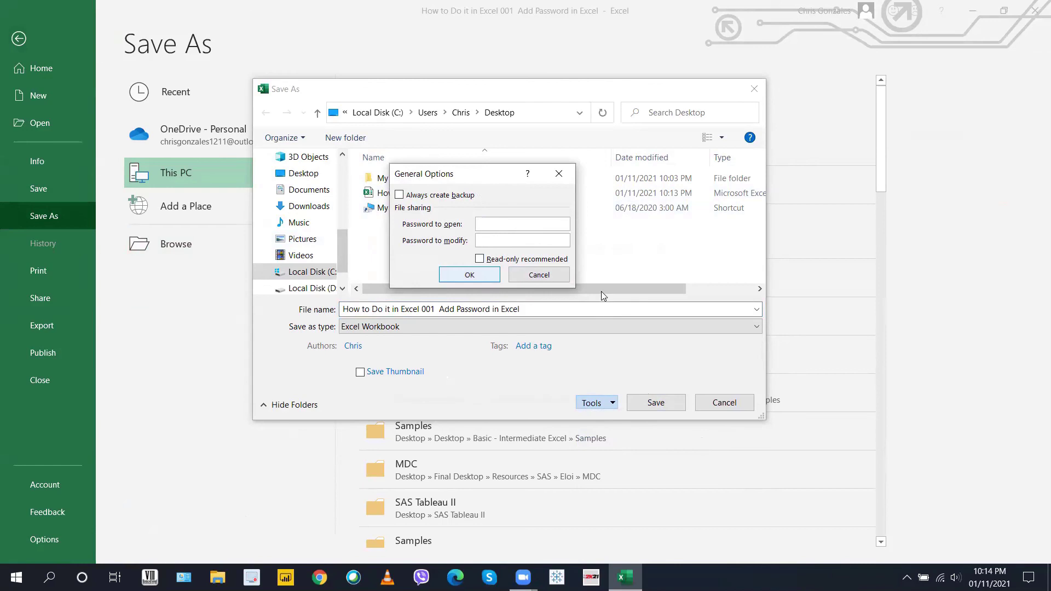
key("Return")
key("Return")
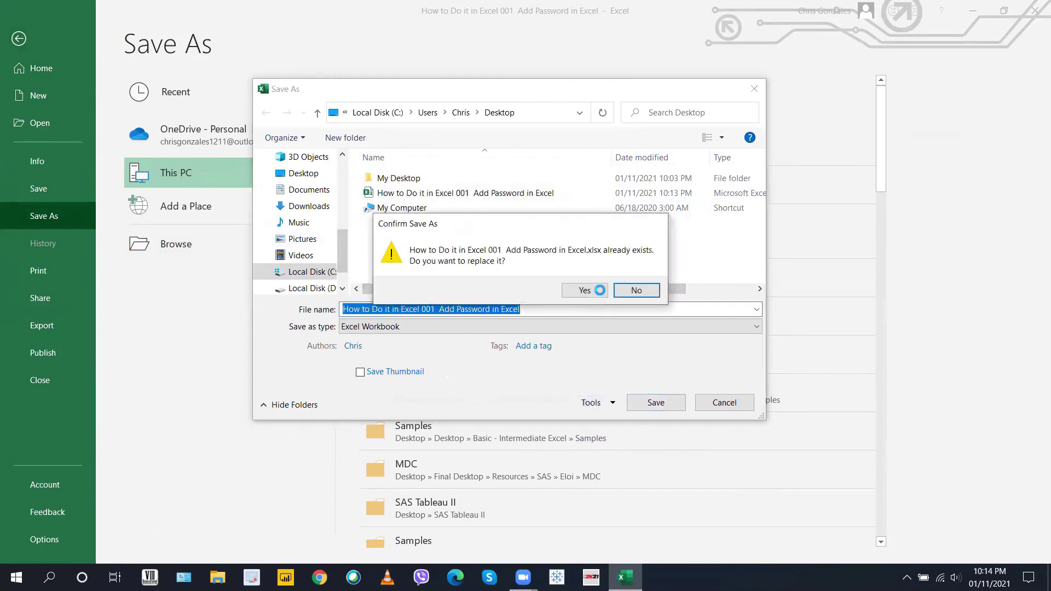
left_click(601, 290)
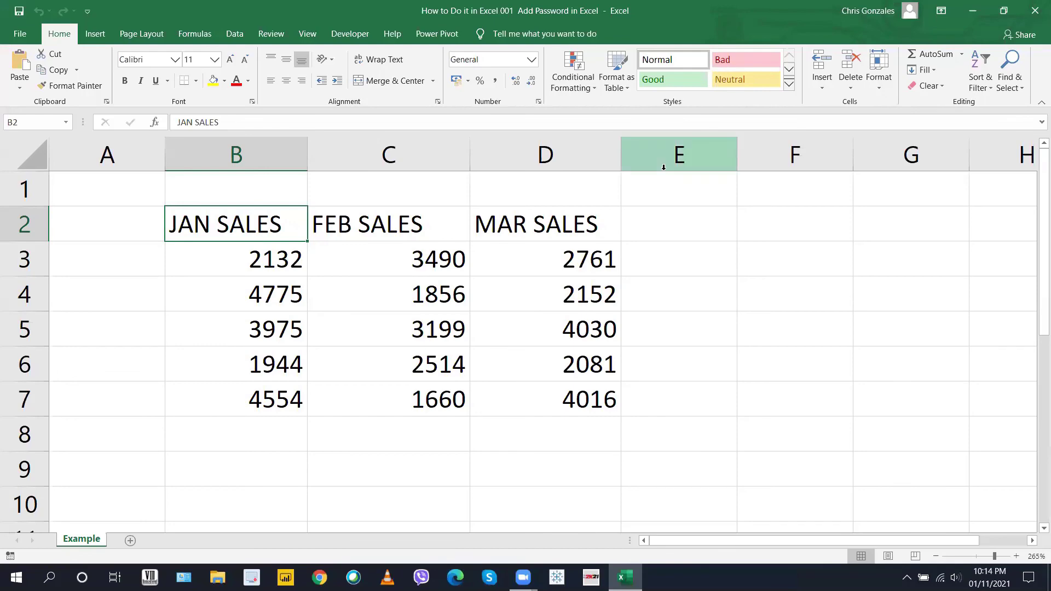
left_click(1035, 10)
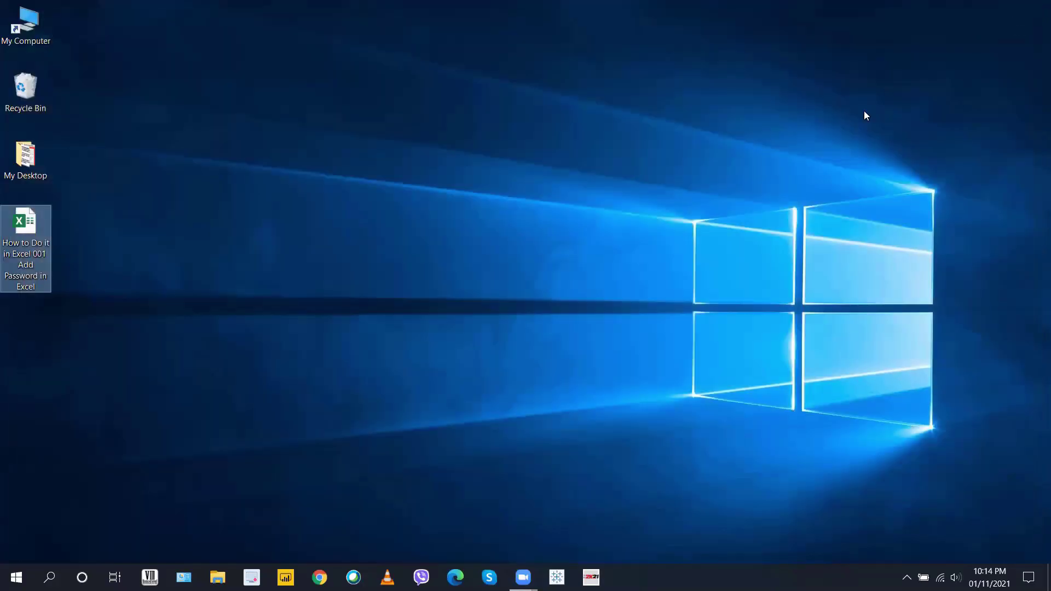
key("Return")
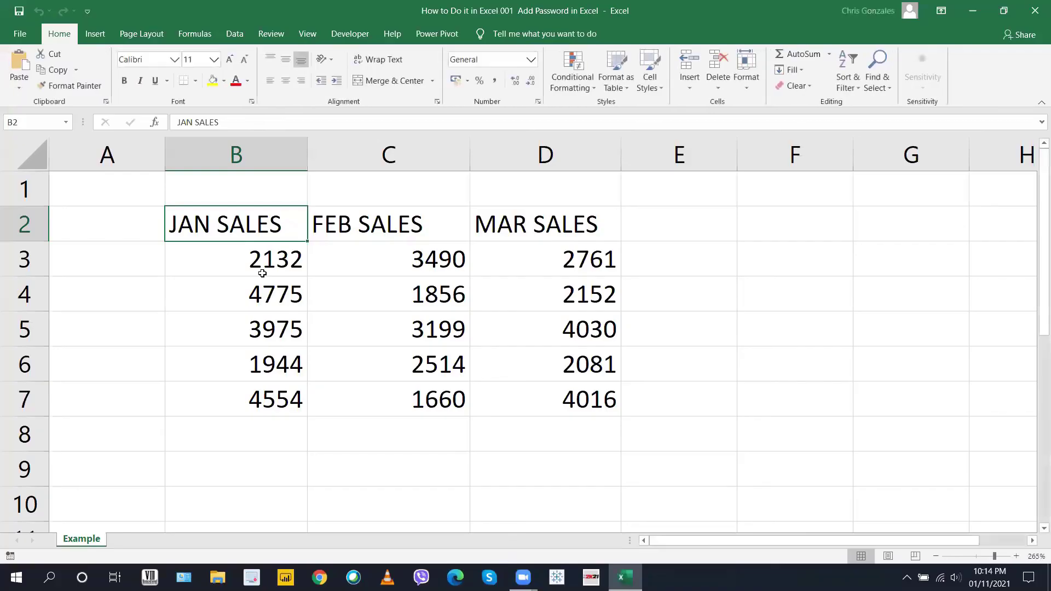